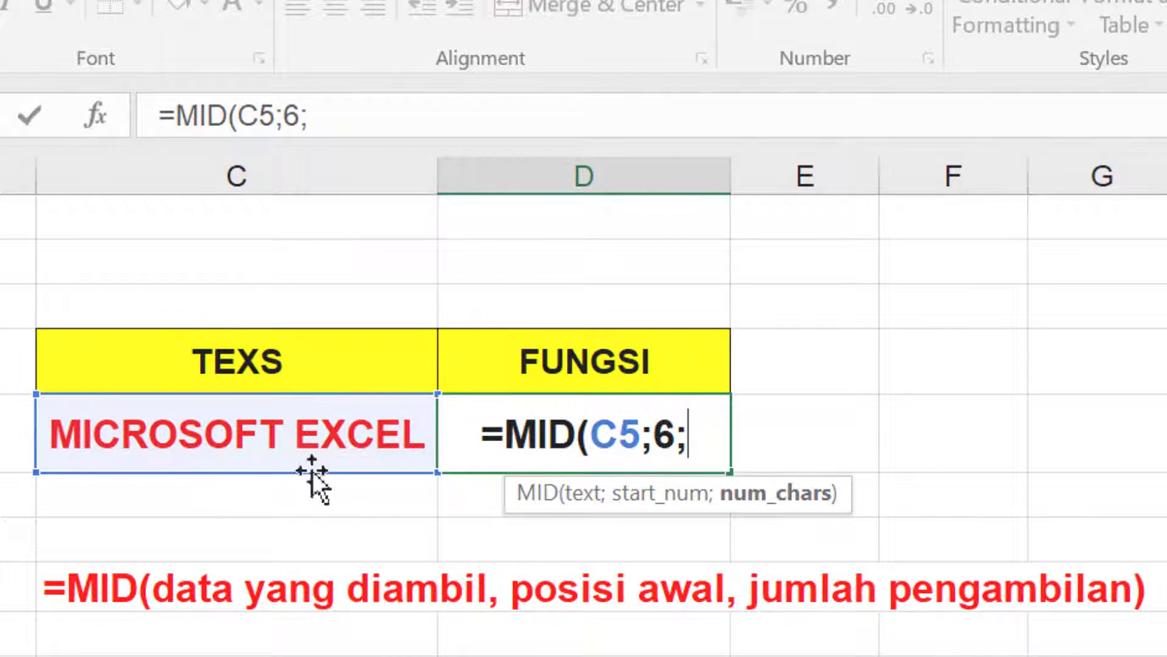
- Complete the MID formula in cell D5 with 4 as the number of characters, giving =MID(C5;6;4
text(4)
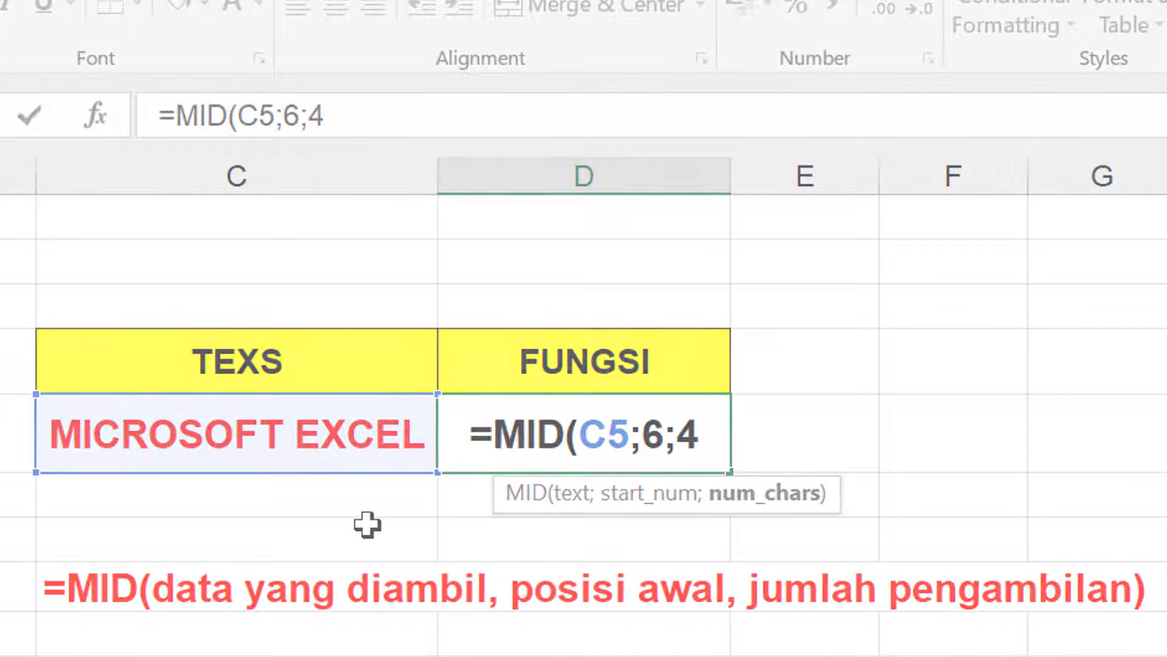
key(Return)
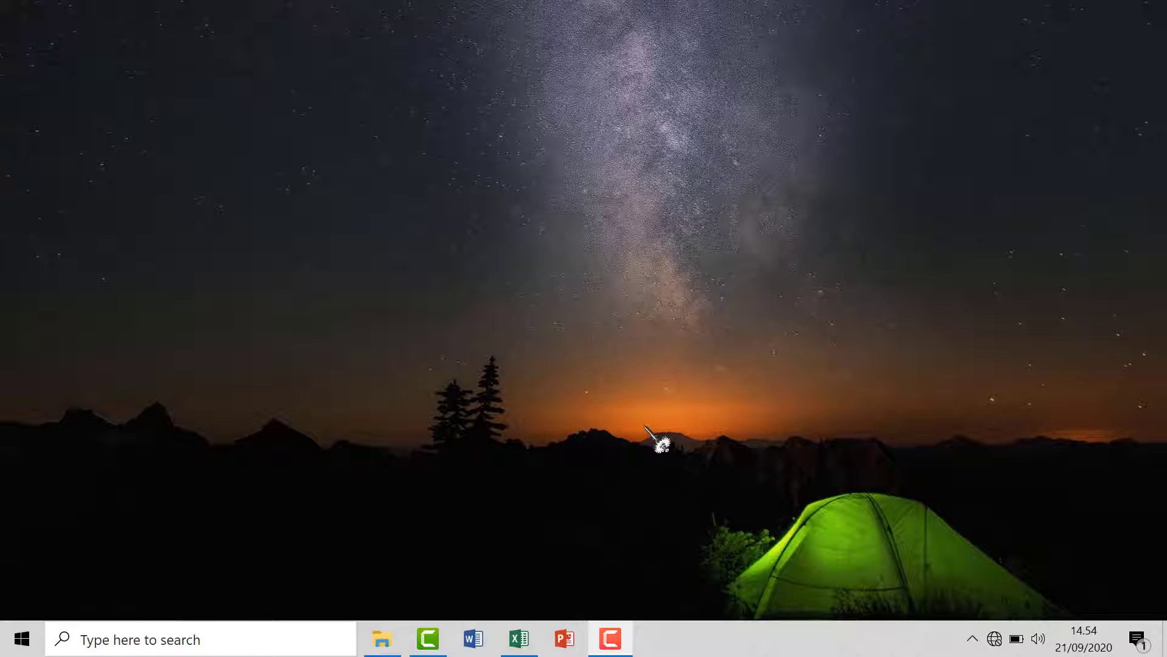
- Switch to the FUNGSI TEXS workbook in Excel
click(518, 639)
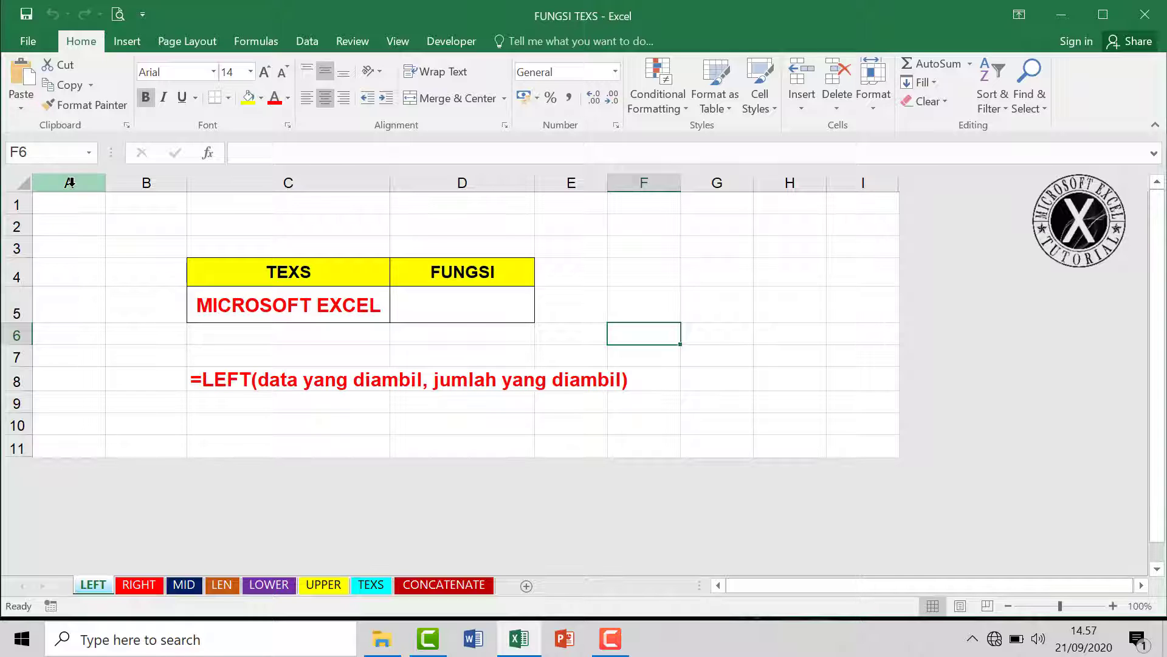
- Highlight columns A to I together and columns A to D one by one to examine the sheet's columns
click(68, 378)
drag(72, 180, 862, 183)
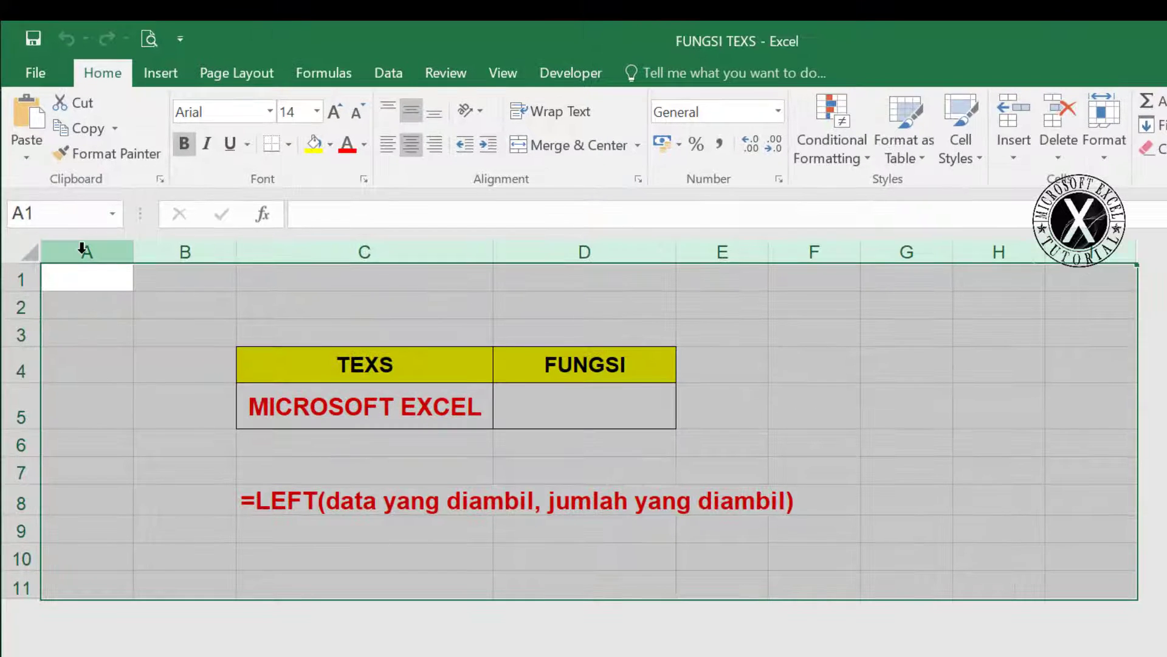
click(82, 237)
click(178, 239)
click(292, 240)
click(548, 251)
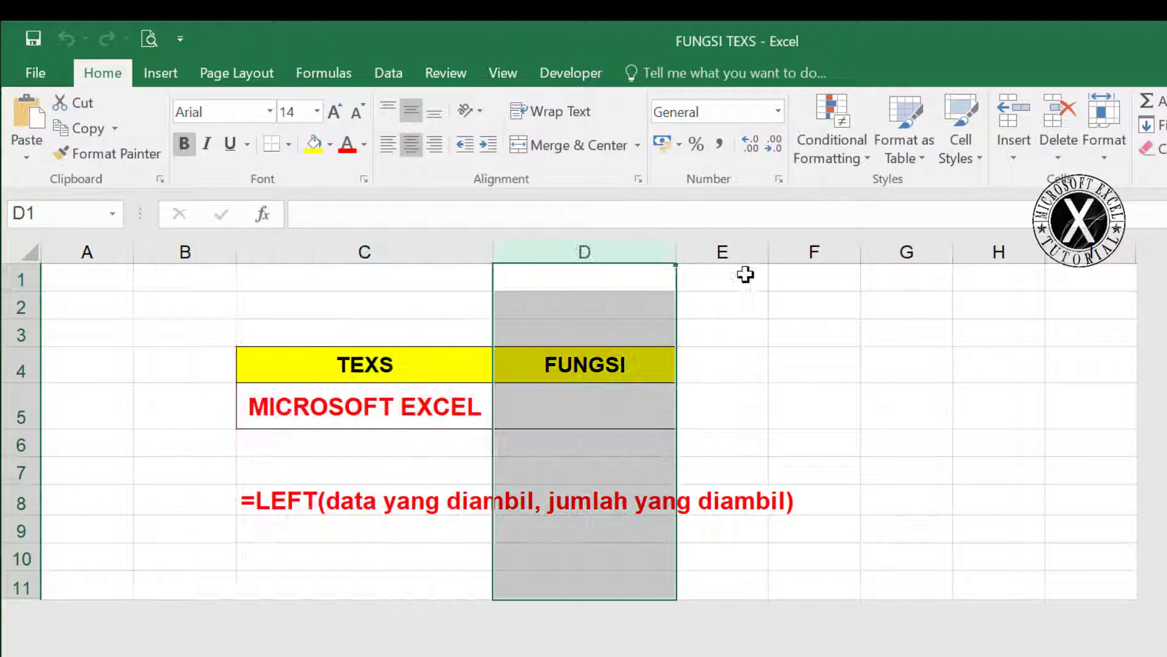
click(997, 405)
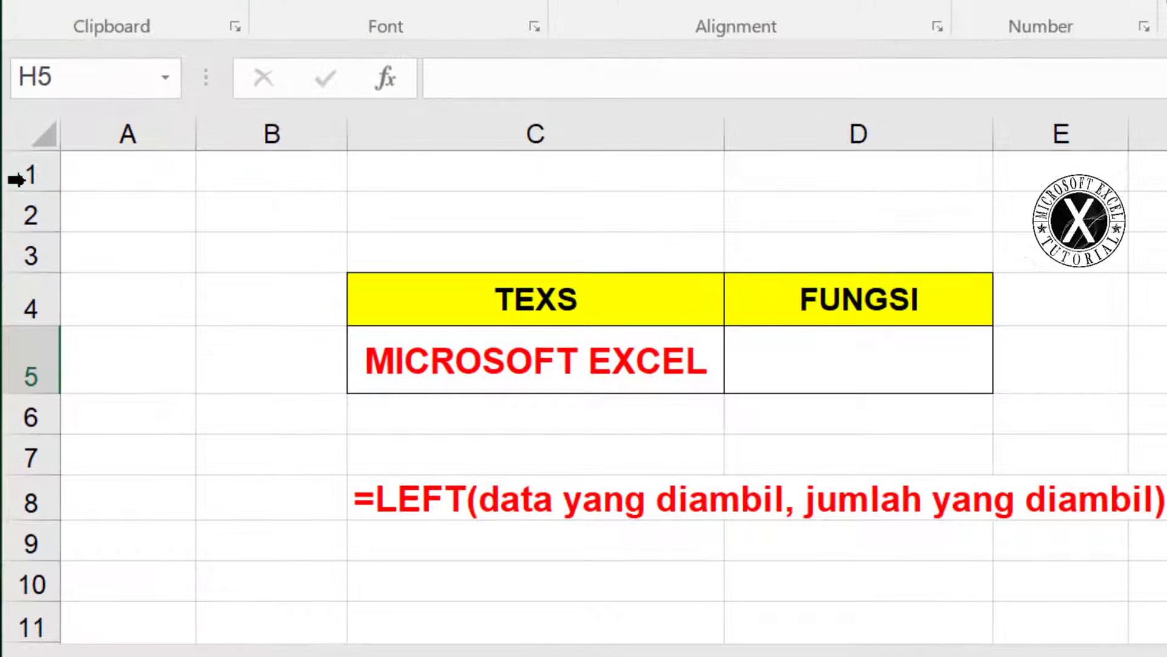
- Highlight individual rows among the first four, including rows 2, 3 and 4, to examine the sheet's rows
click(15, 283)
click(15, 201)
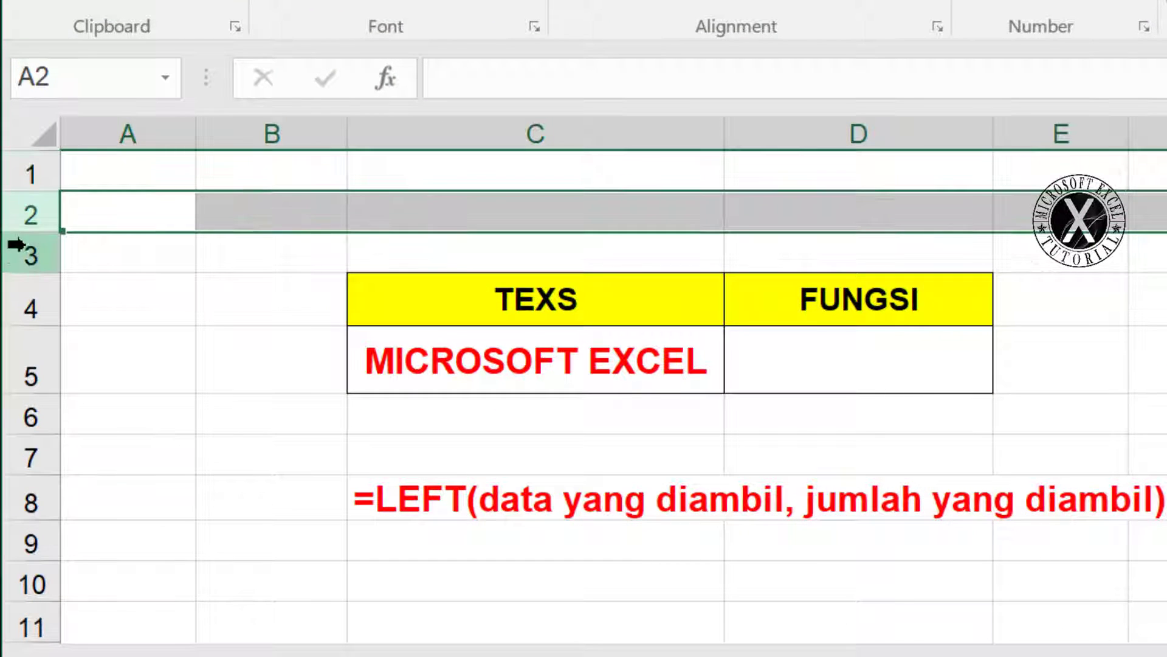
click(15, 253)
click(15, 304)
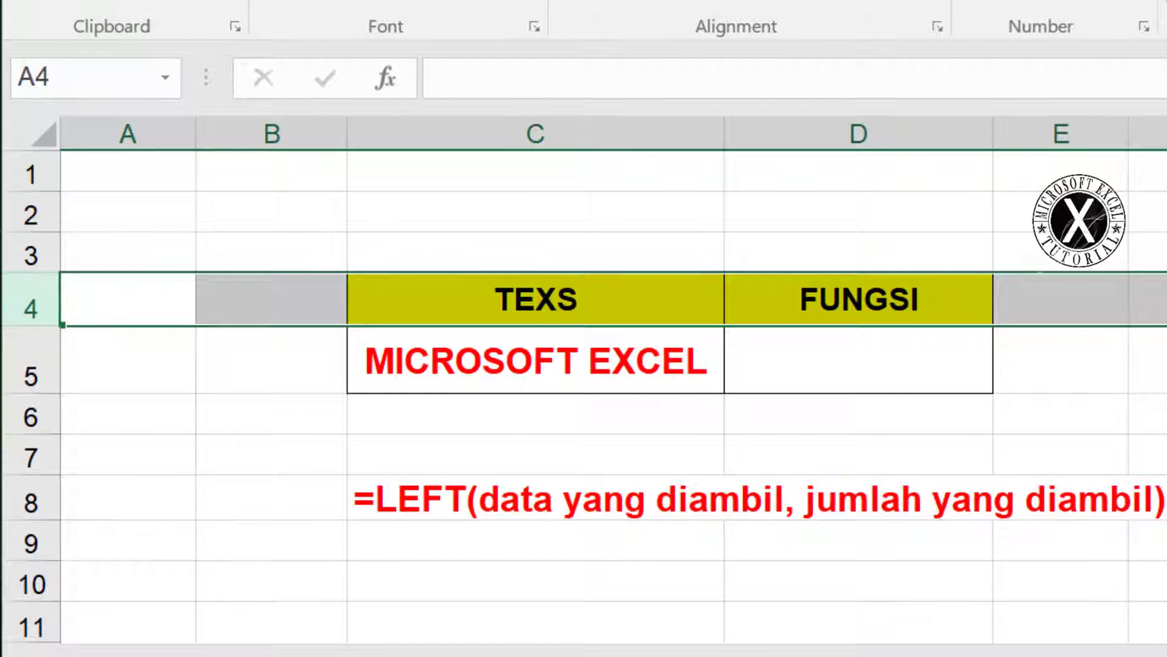
click(1138, 383)
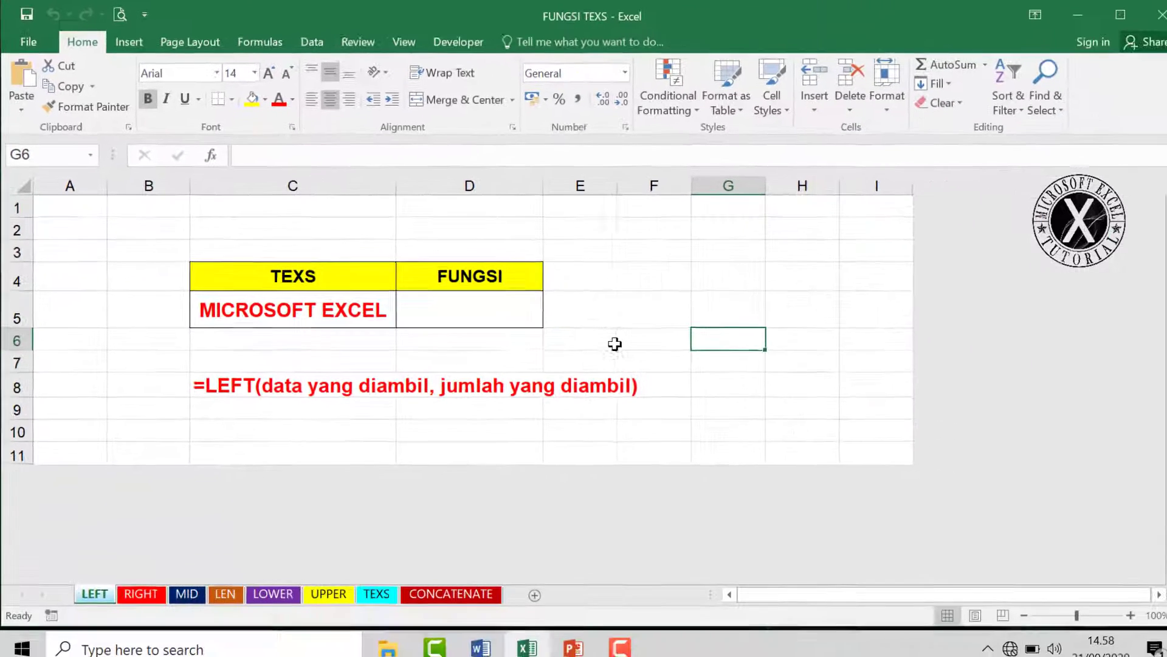
click(728, 409)
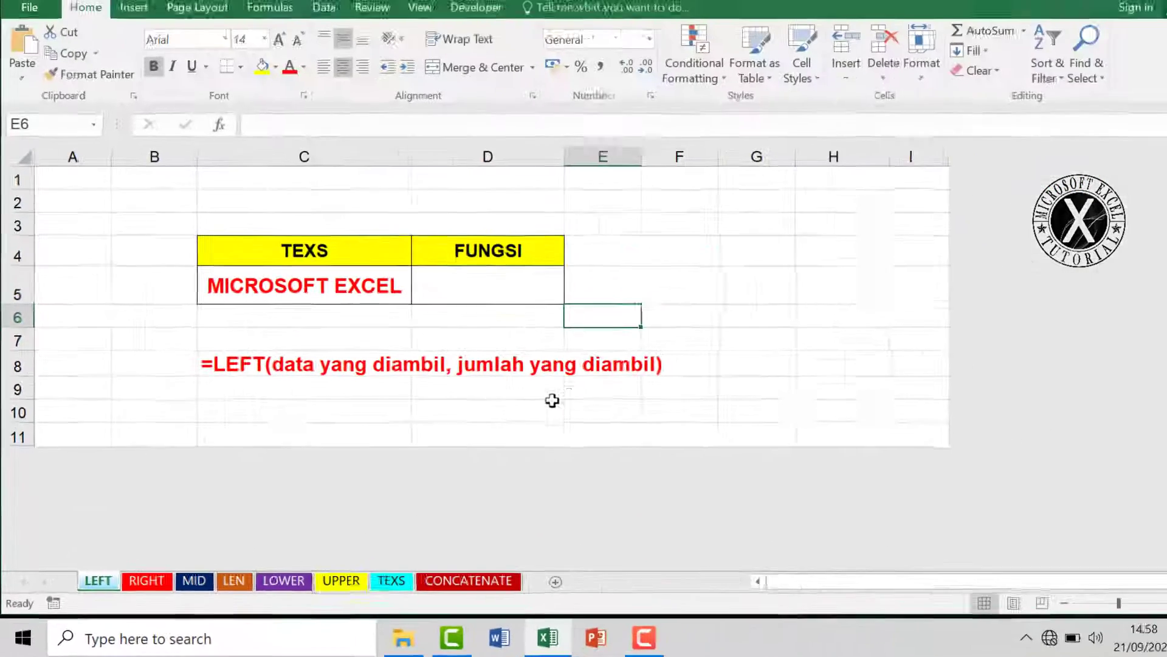
click(915, 239)
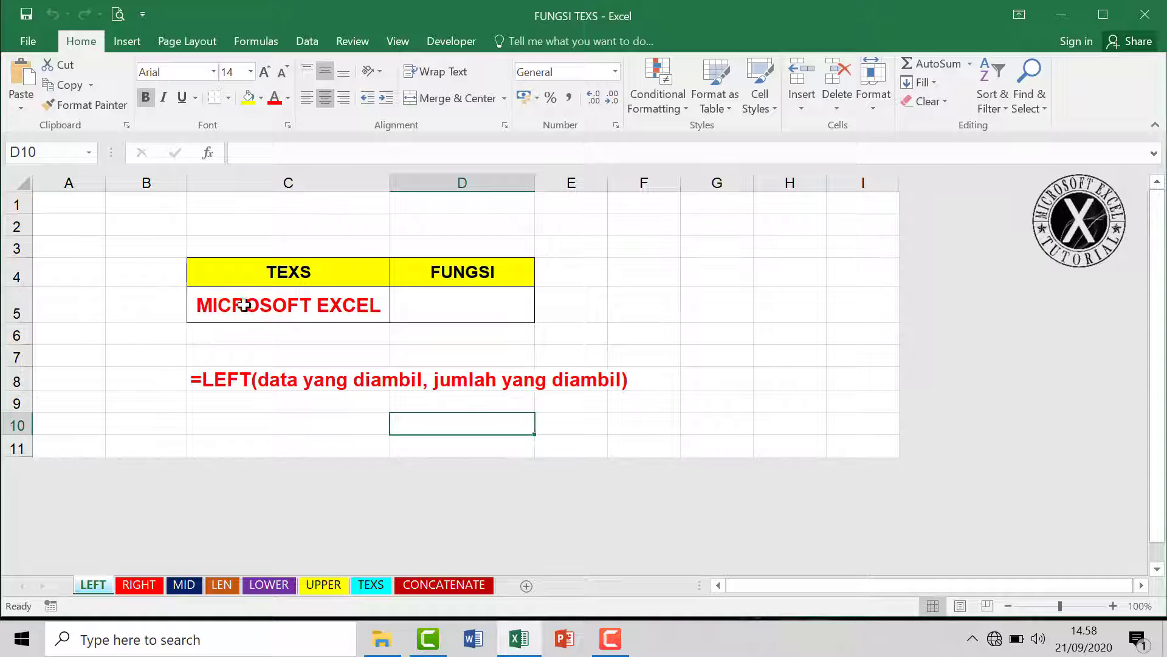
click(320, 308)
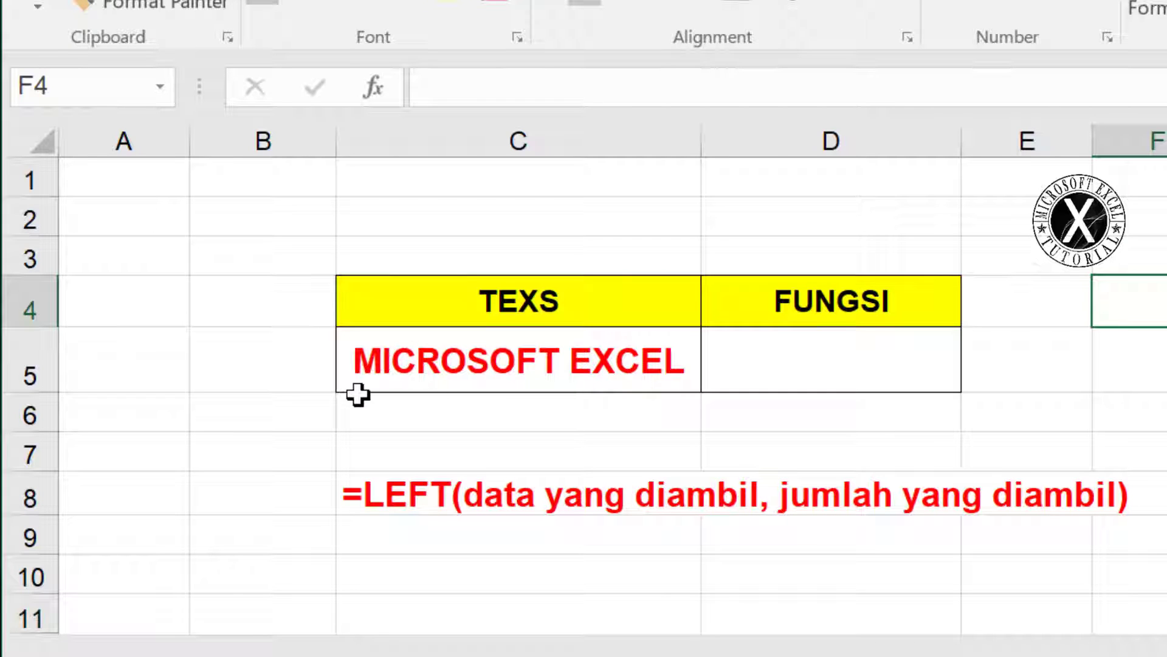
click(388, 365)
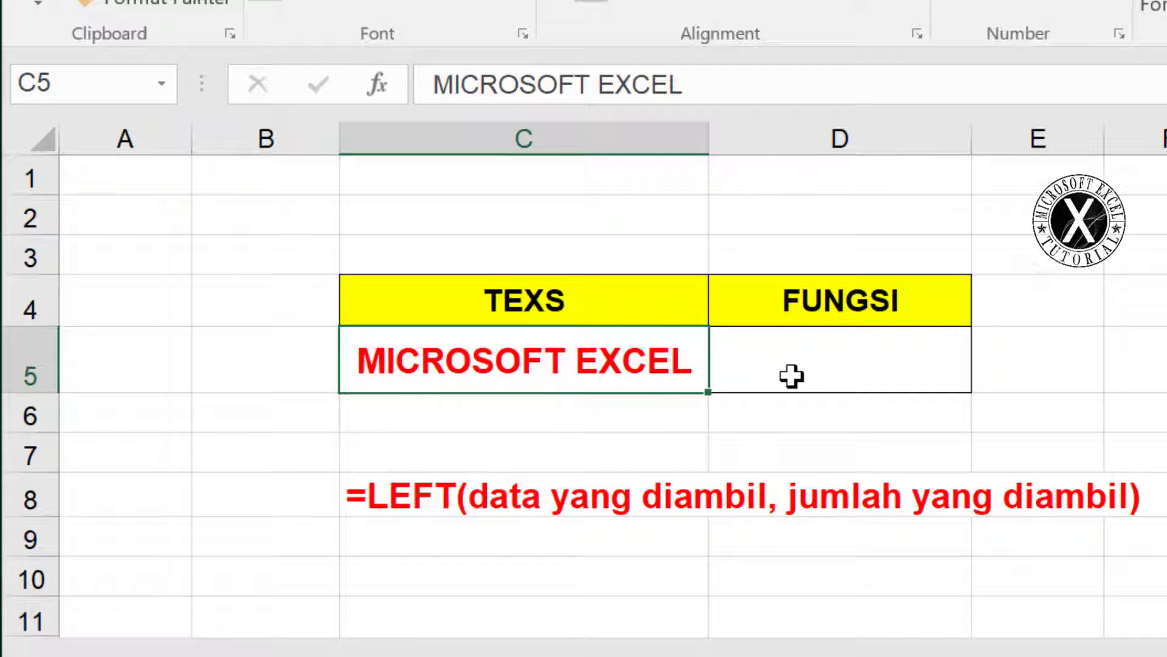
- Enter the formula =LEFT(C5;5 in cell D5 to extract the first five characters of MICROSOFT EXCEL
click(829, 358)
text(=LEFT)
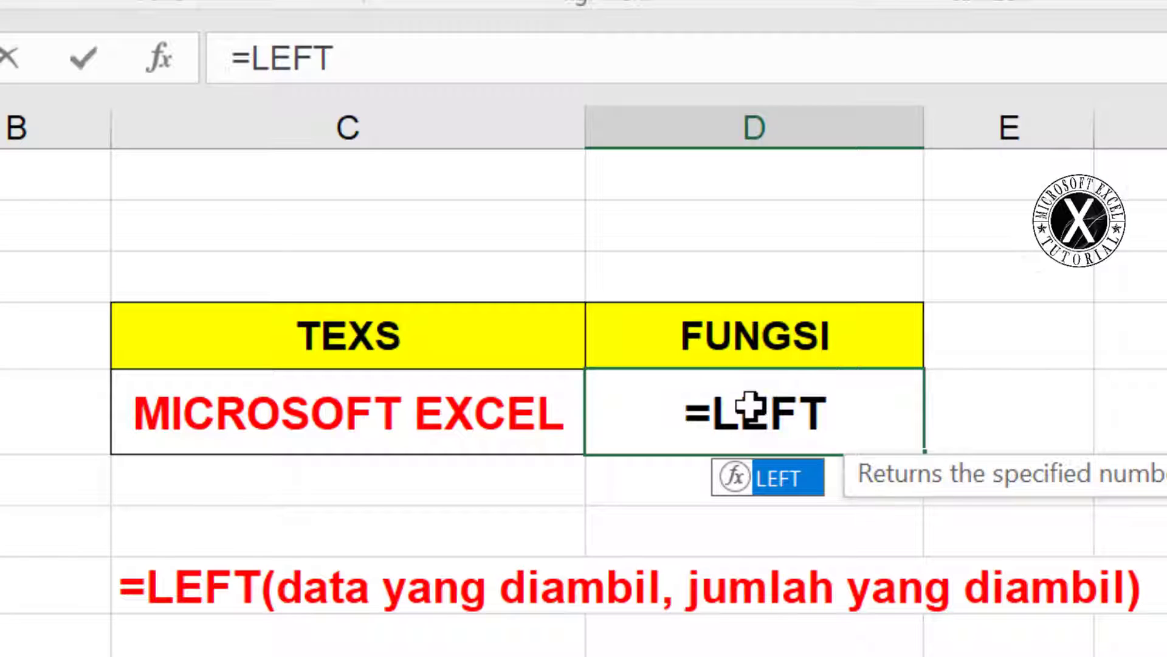
text(()
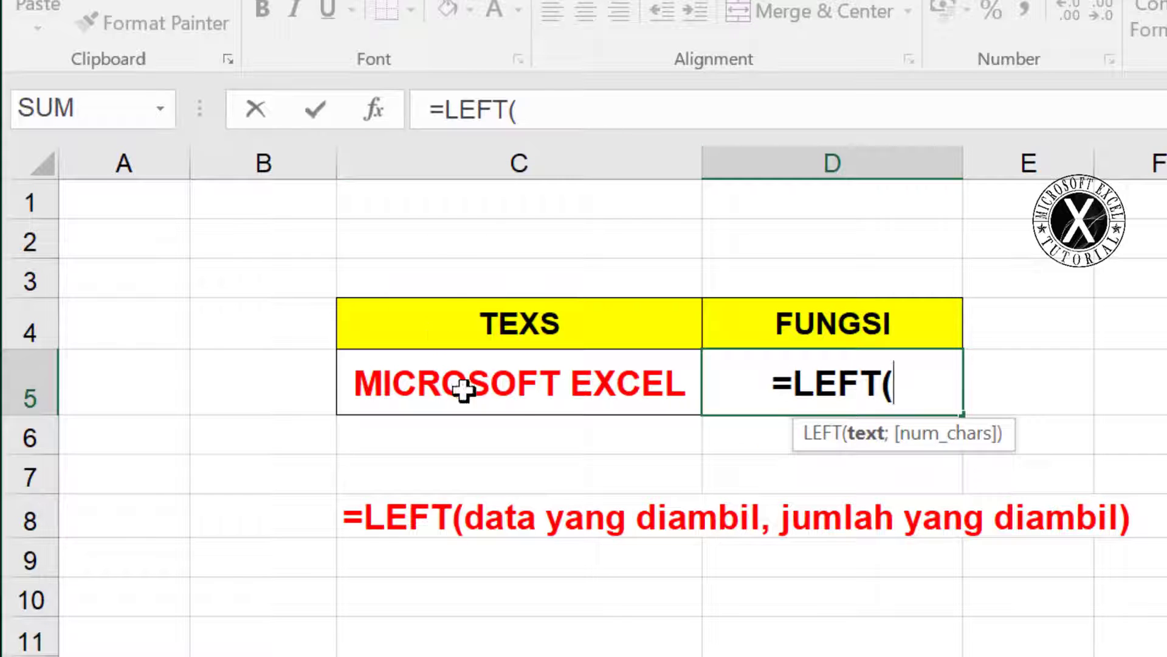
click(549, 389)
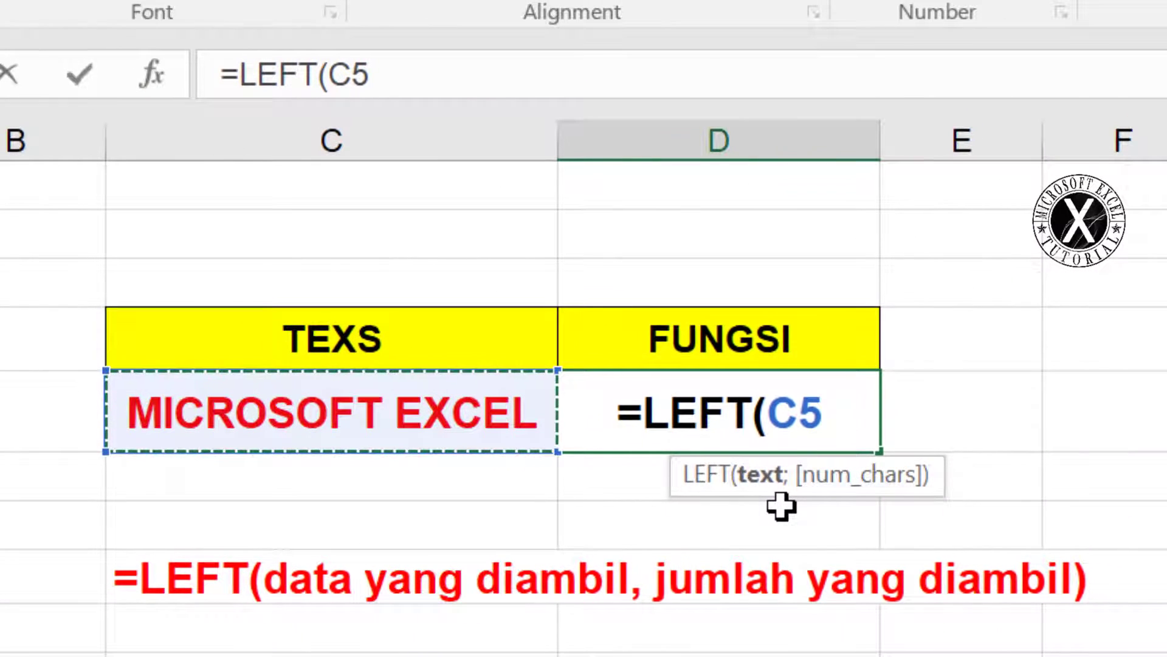
text(;)
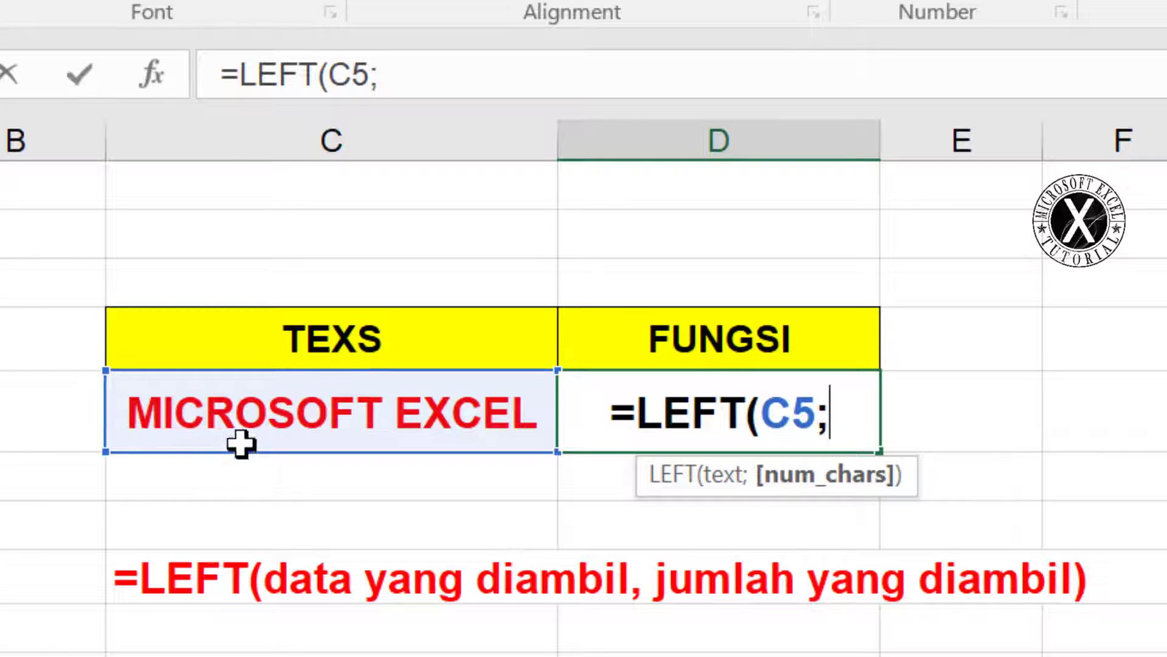
text(5)
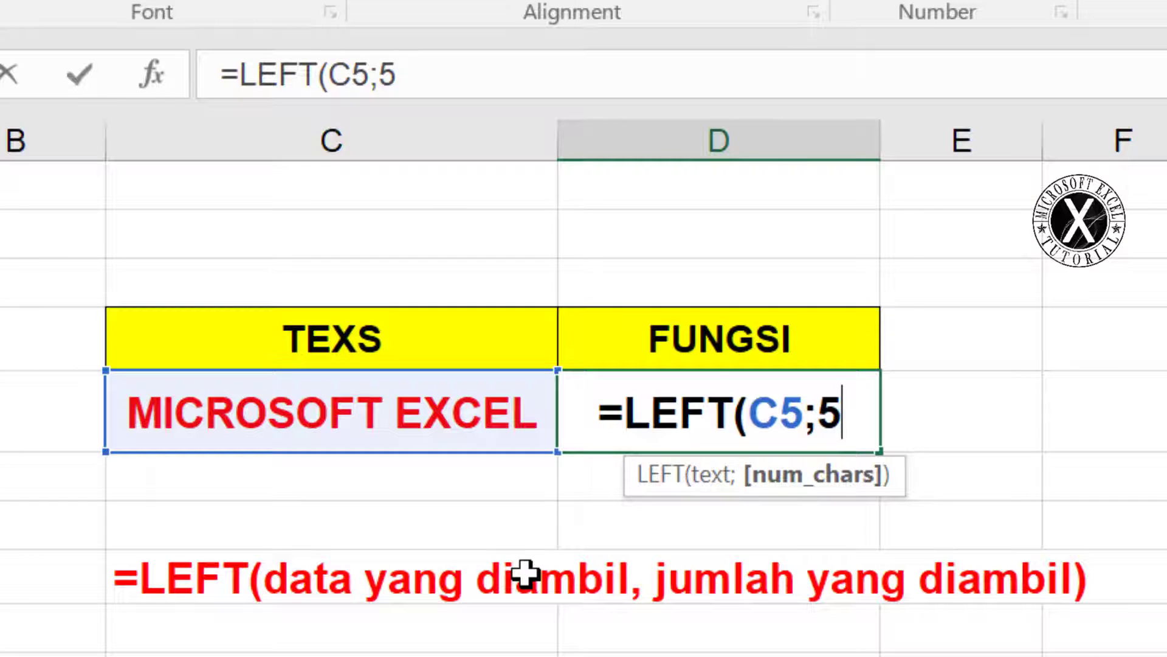
key(Return)
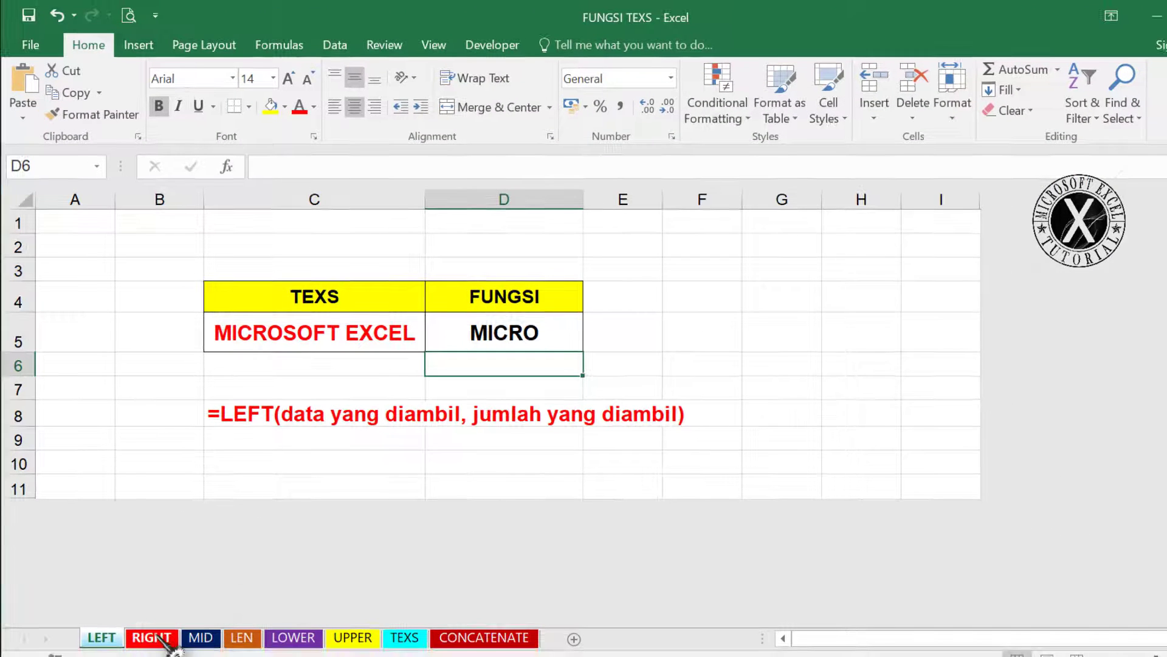
- On the RIGHT sheet, enter the formula =RIGHT(C5;3 in cell D5 to extract the last three characters of EXCEL
click(152, 637)
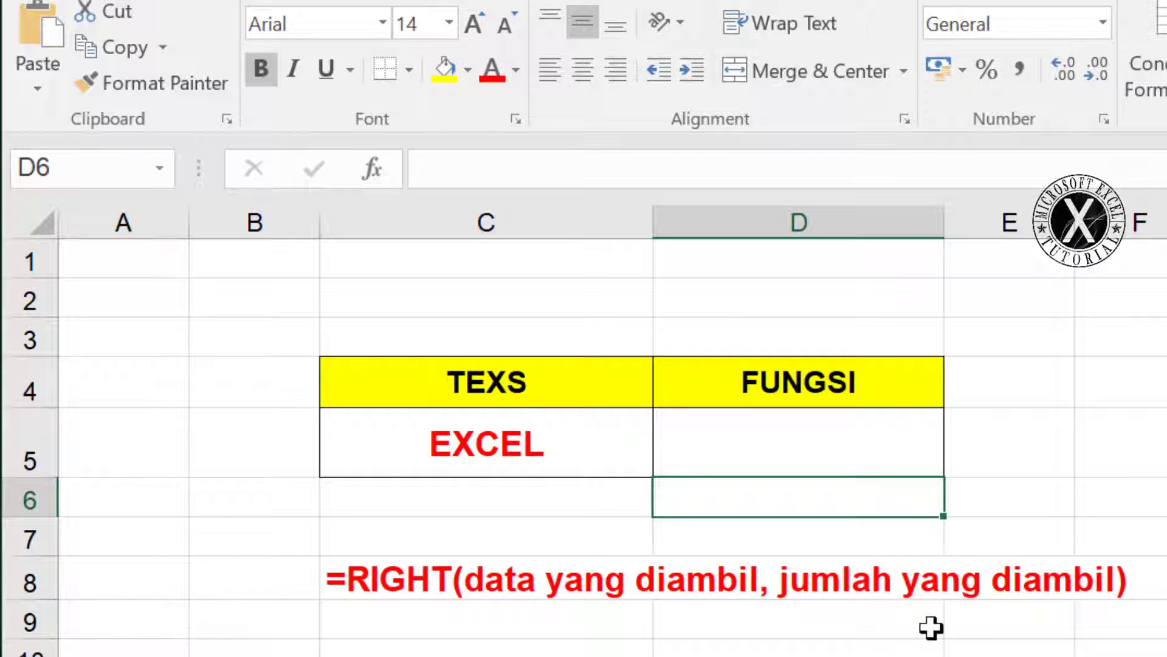
click(789, 432)
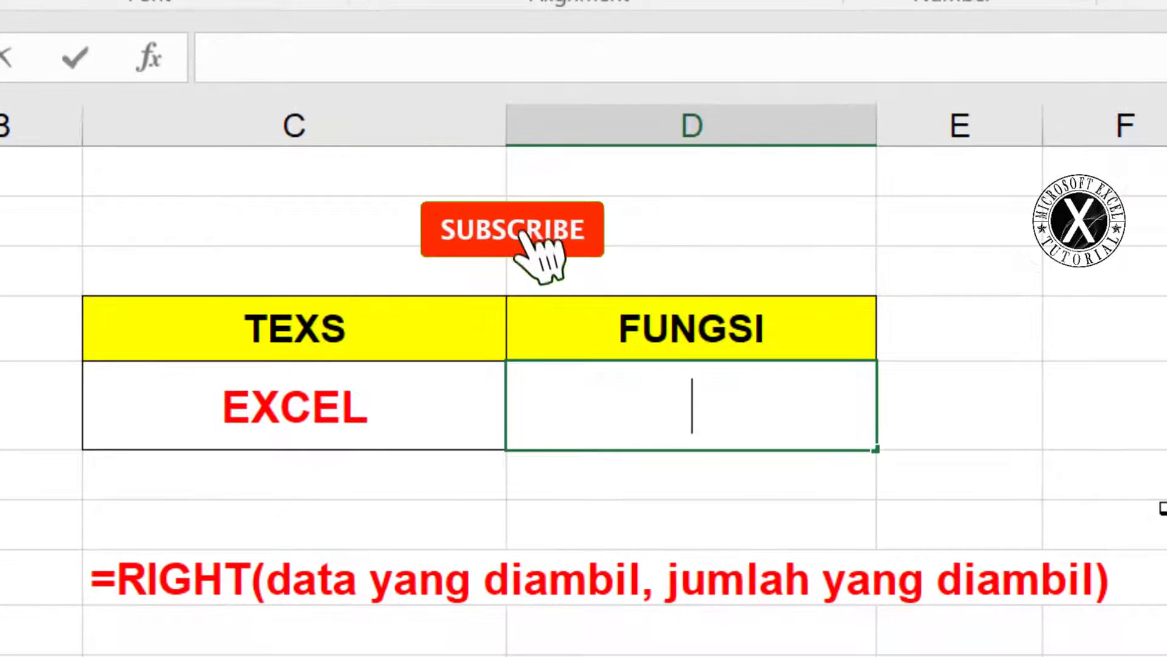
text(=RIGH)
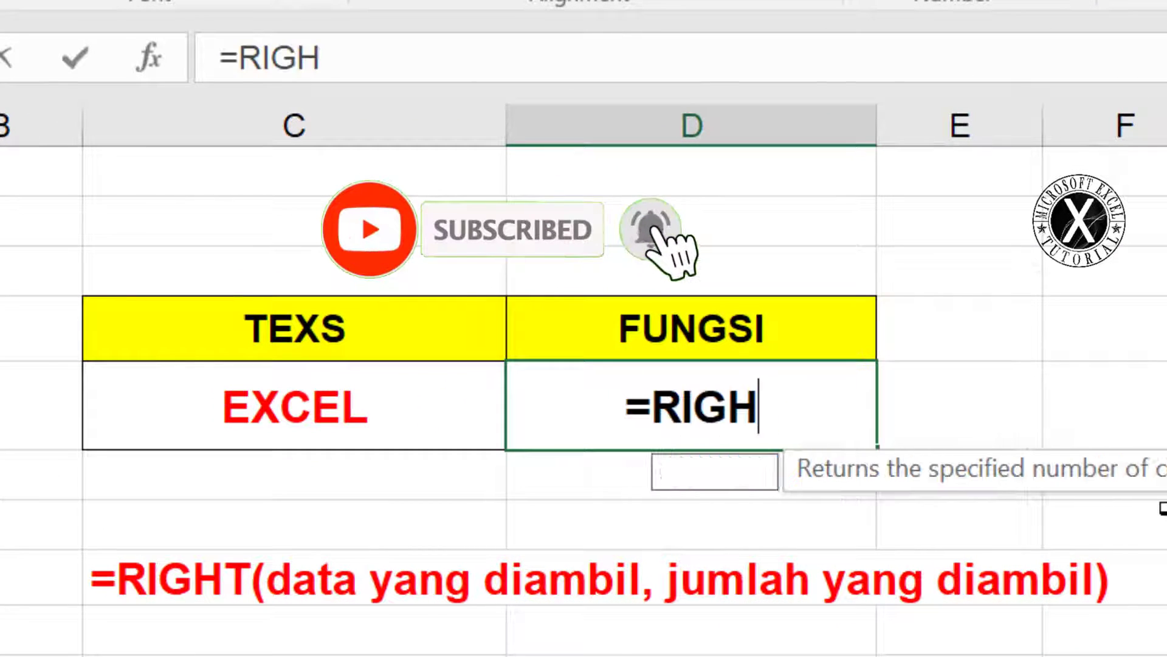
text(T()
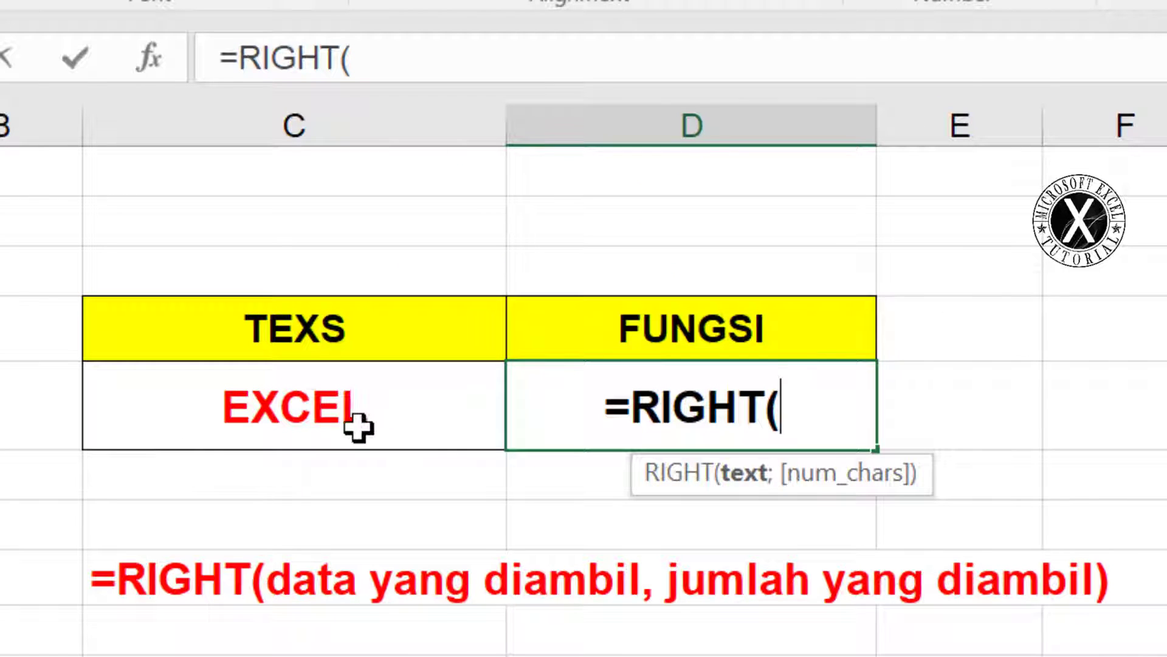
click(293, 403)
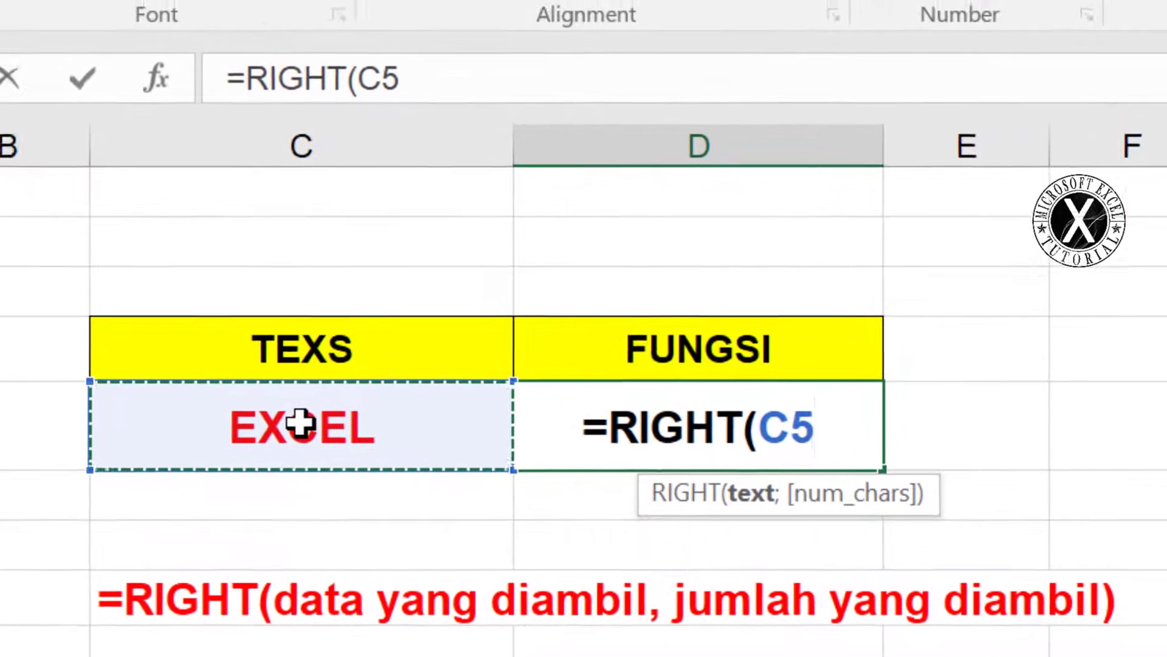
text(;)
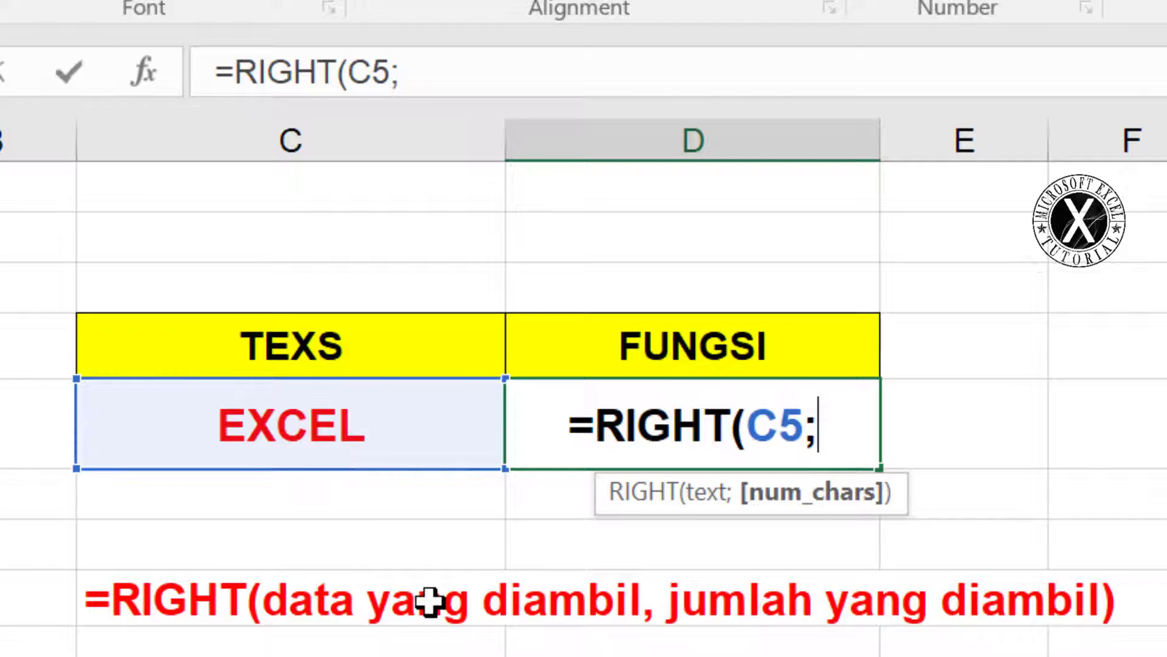
text(3)
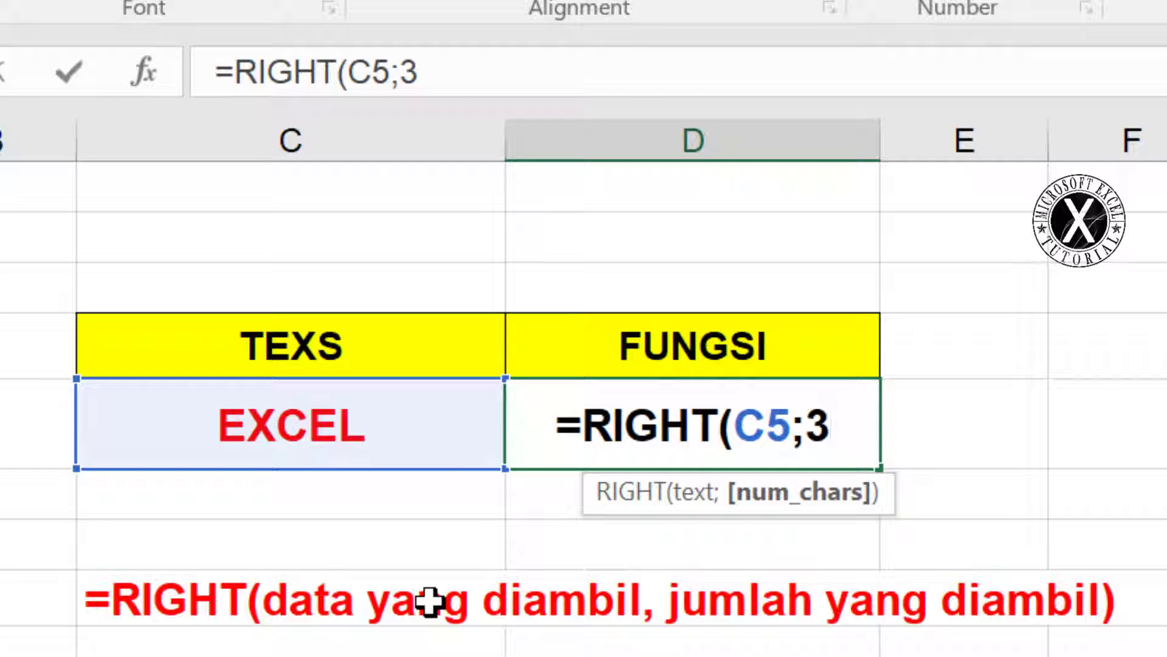
key(Return)
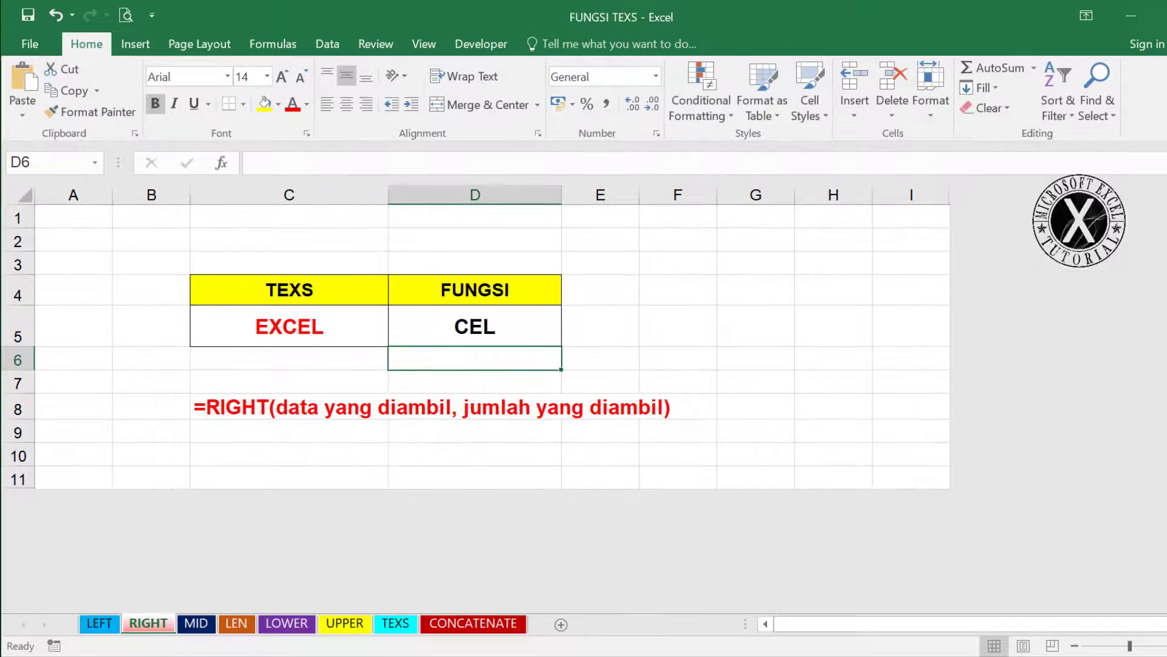
- On the MID sheet, enter the formula =MID(C5;6;4 in cell D5 to extract four characters of MICROSOFT EXCEL from the sixth
click(210, 625)
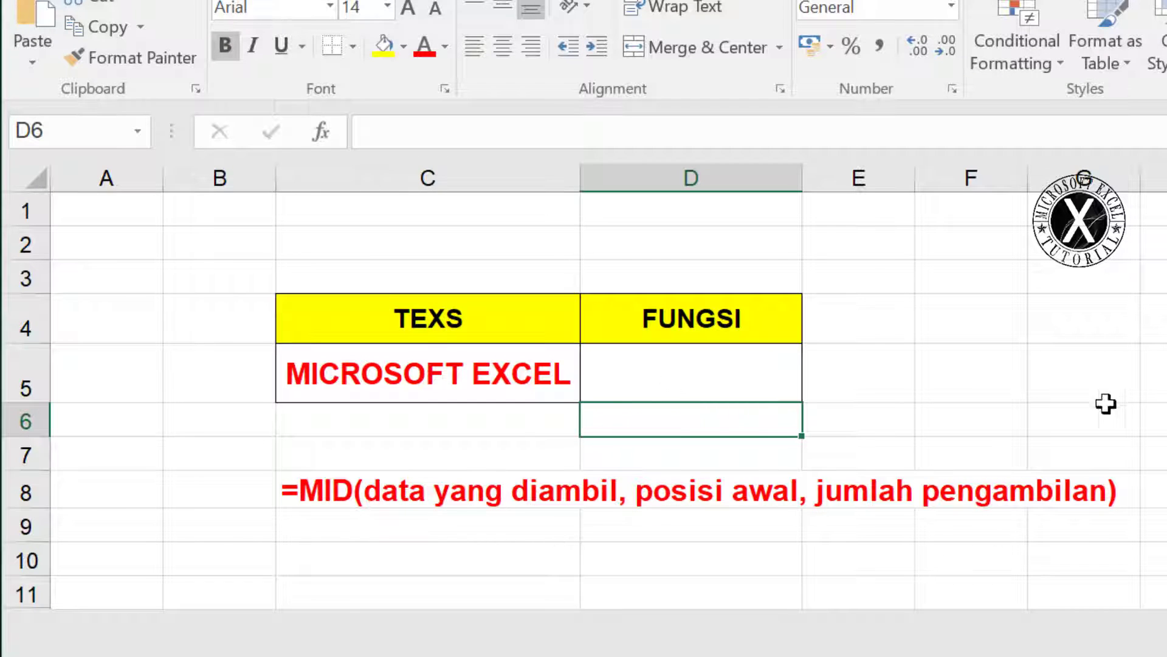
click(733, 382)
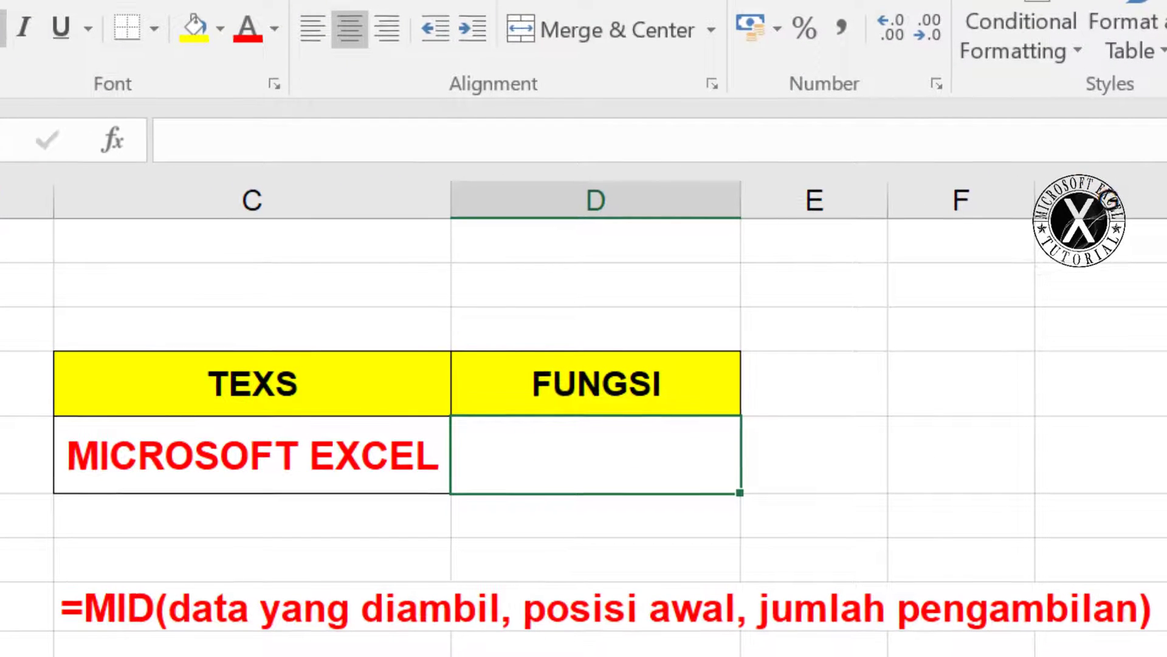
text(=MID()
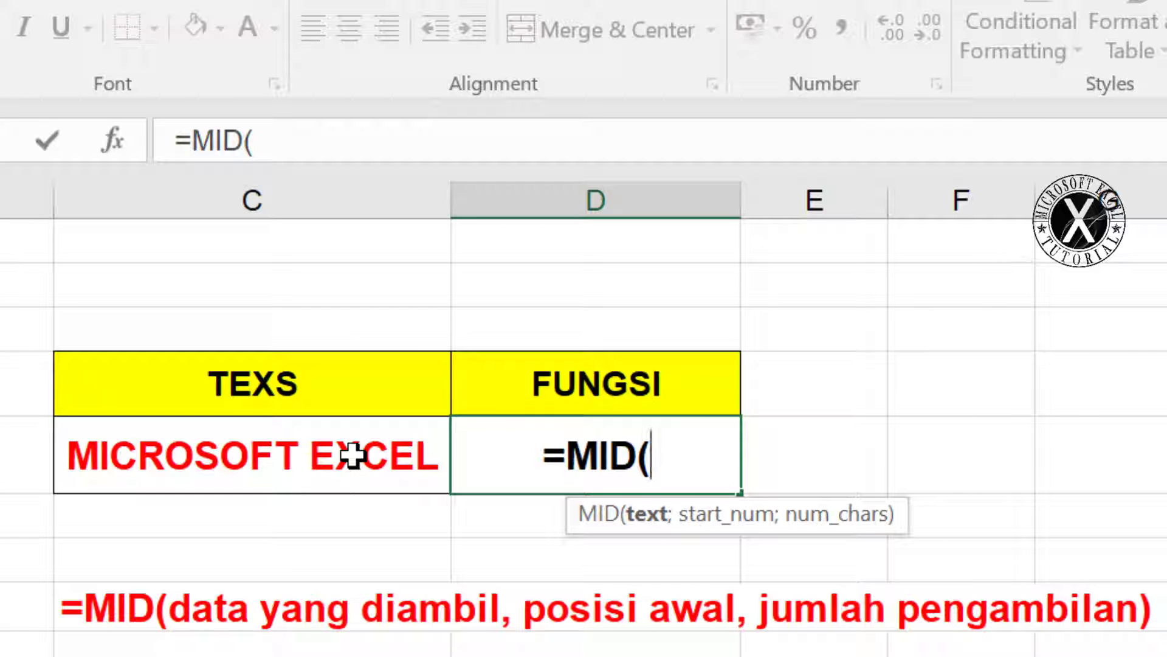
click(353, 454)
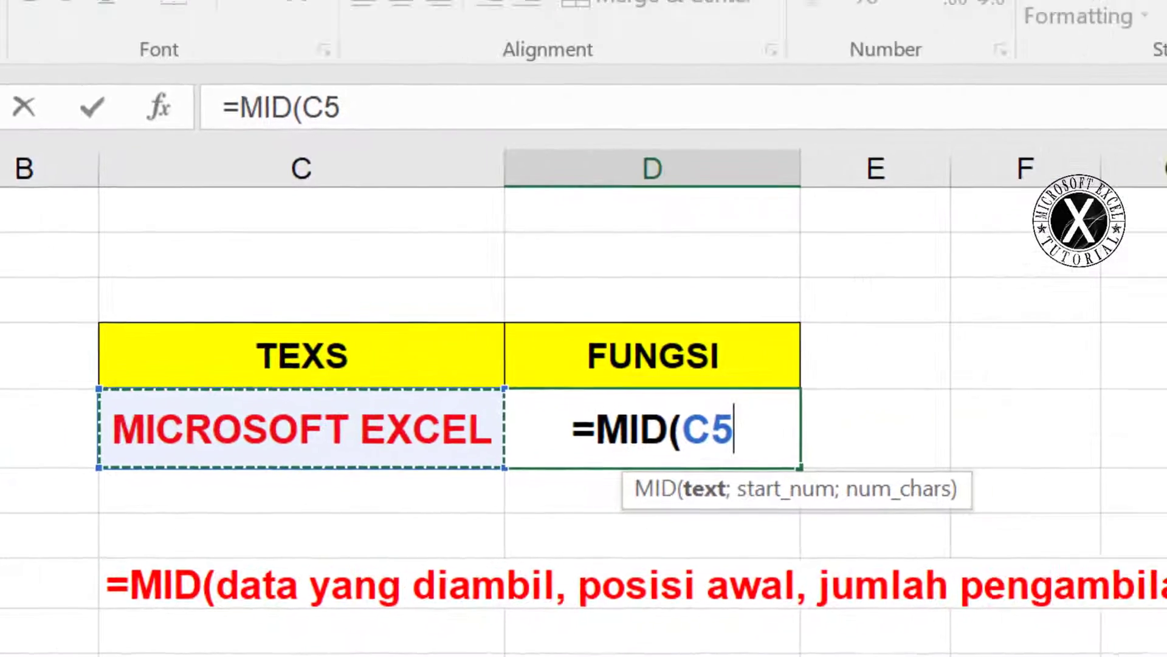
text(;)
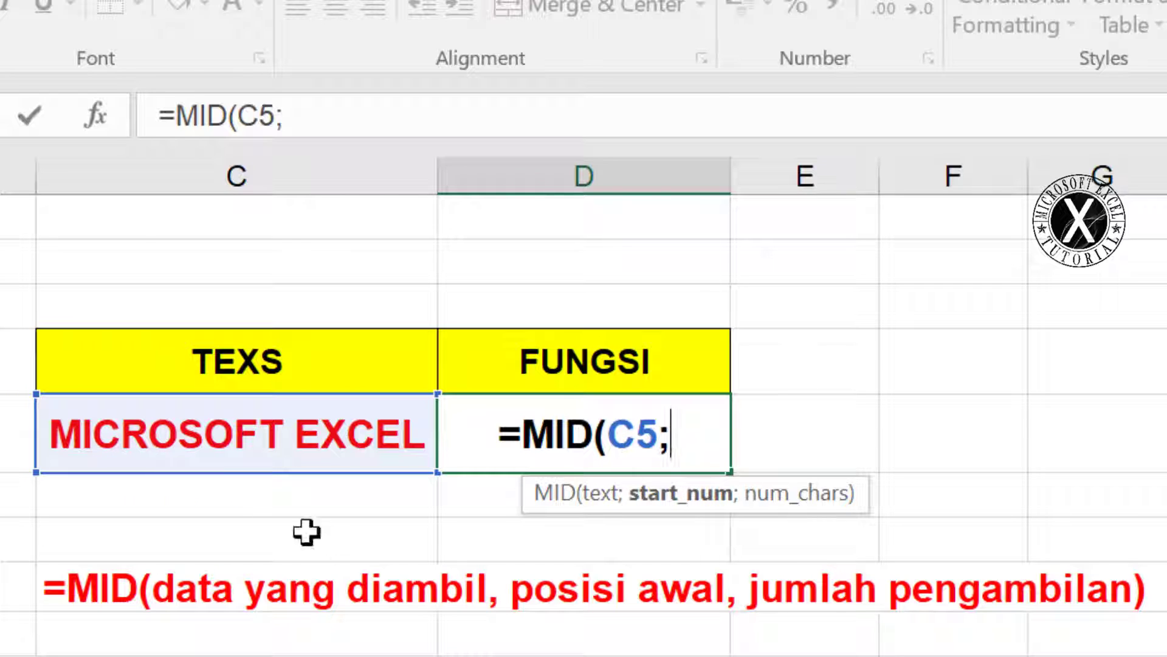
text(6)
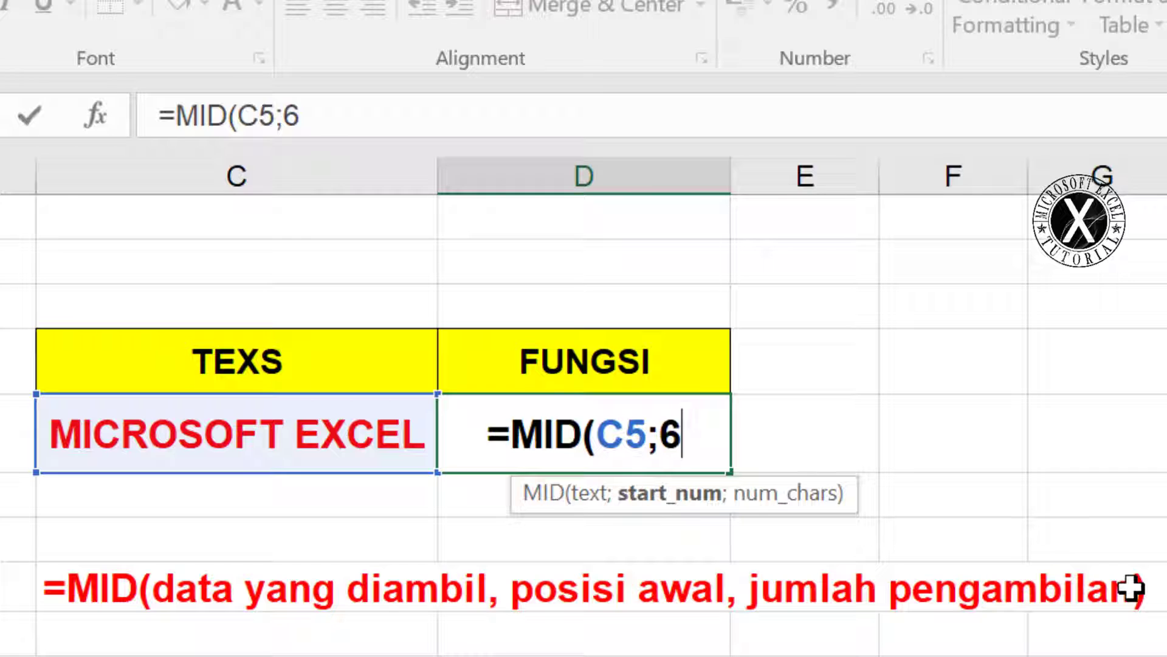
text(;)
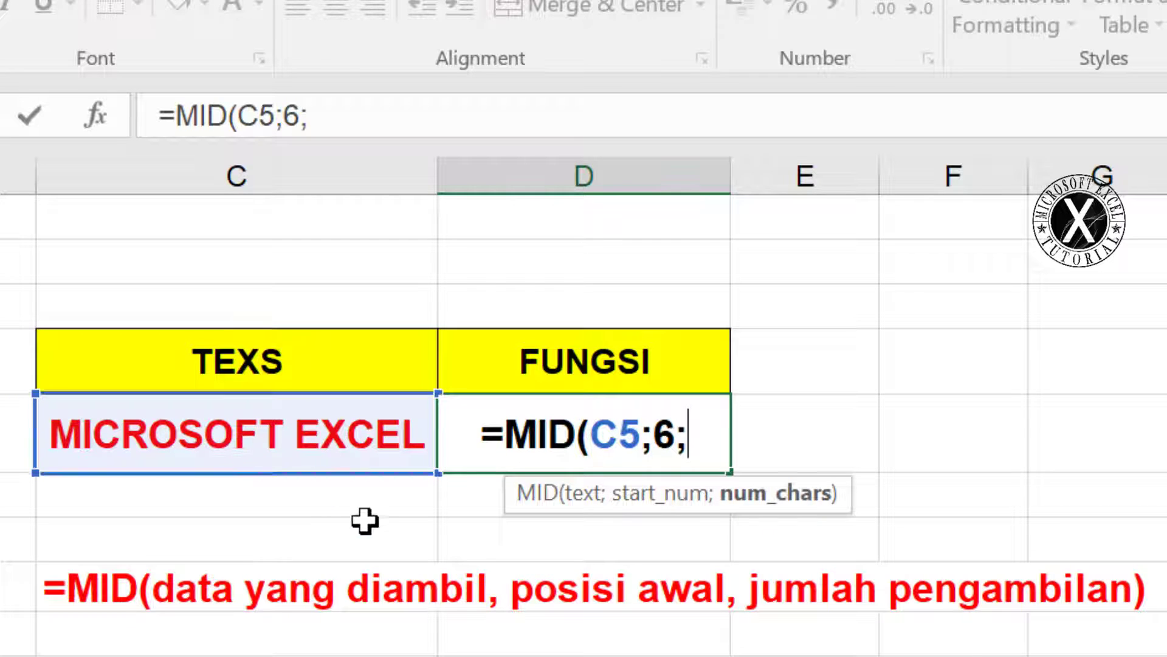
text(4)
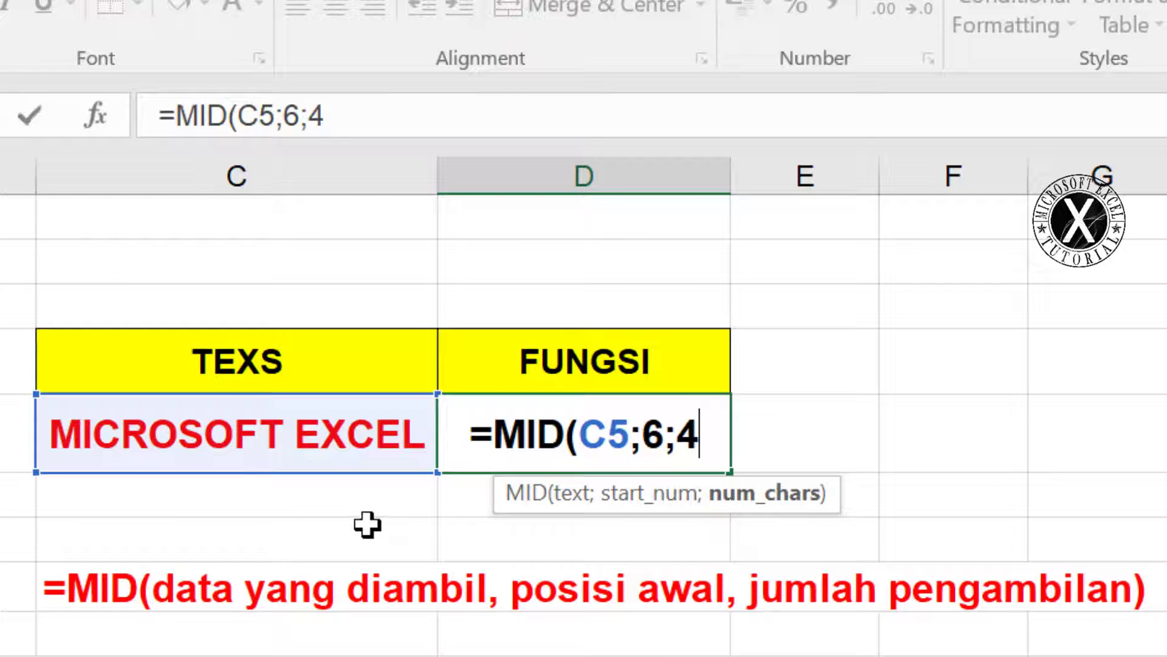
key(Return)
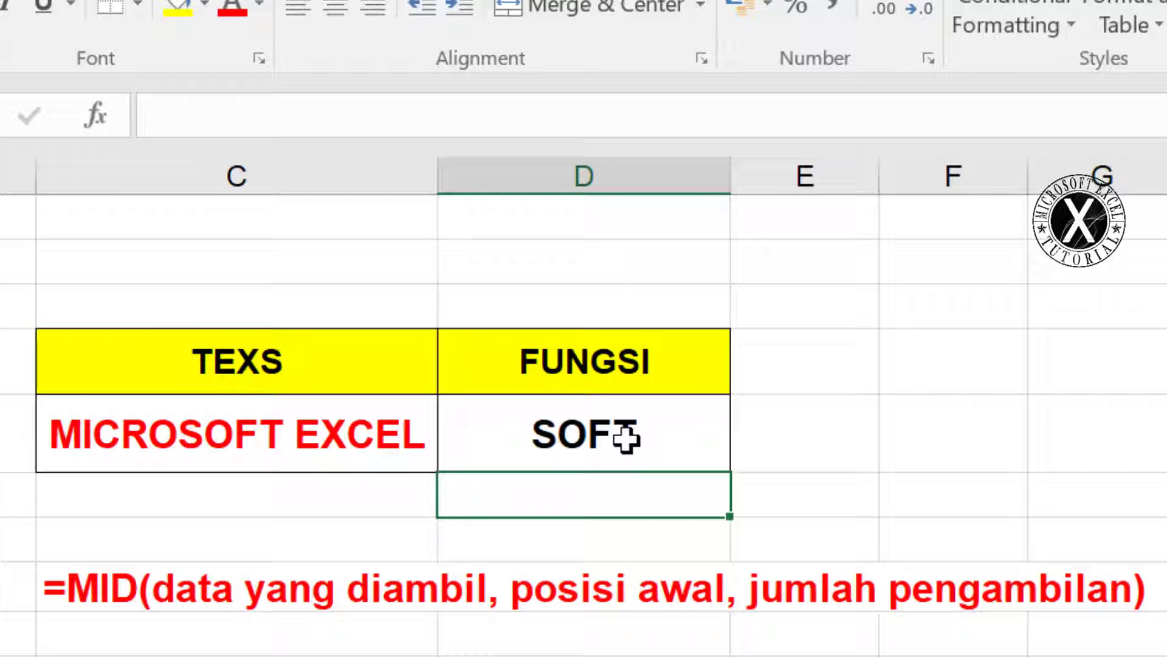
- Clear cell D5 on the MID sheet and enter the formula =MID(C5;6;4 again
click(627, 436)
double_click(626, 439)
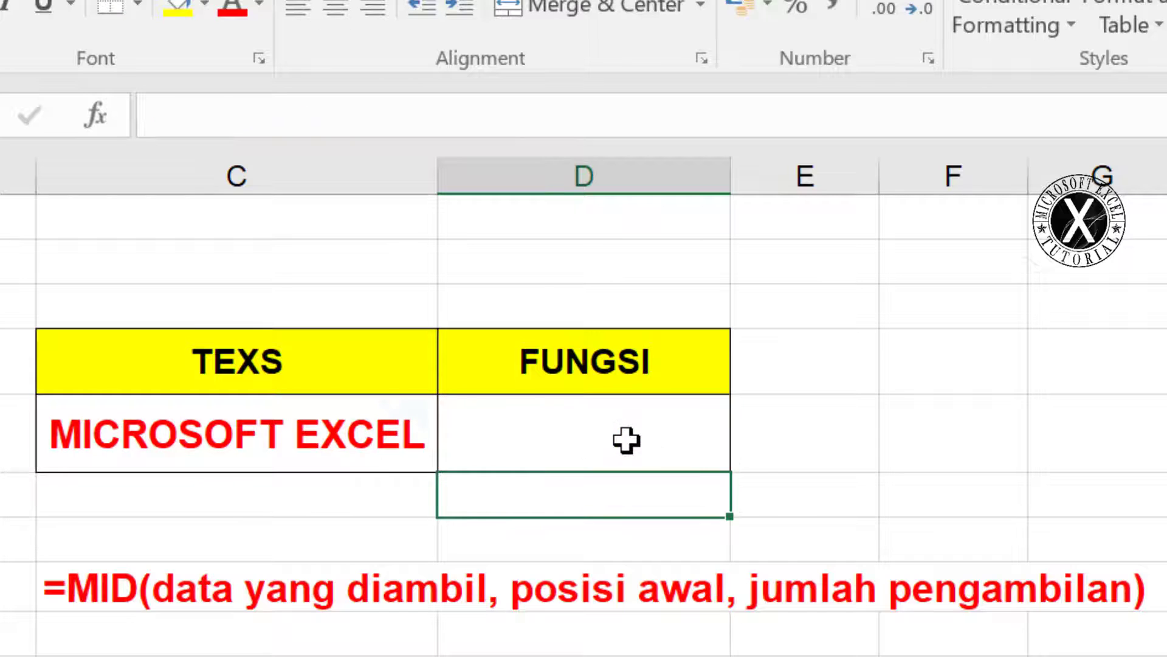
click(639, 425)
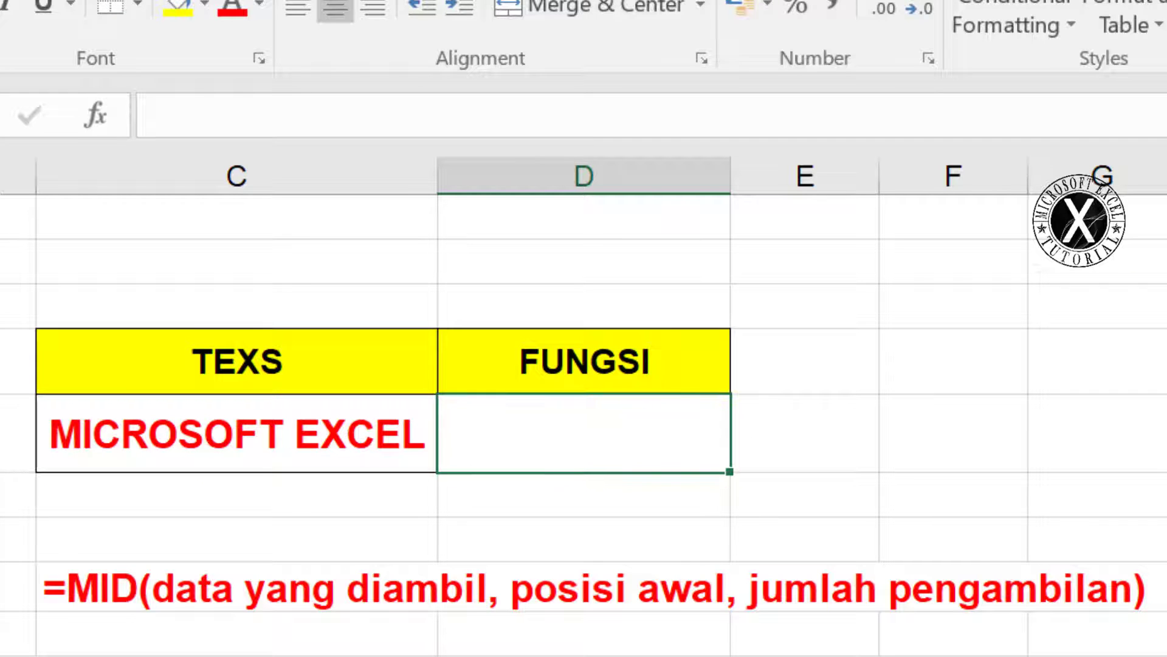
text(=MID()
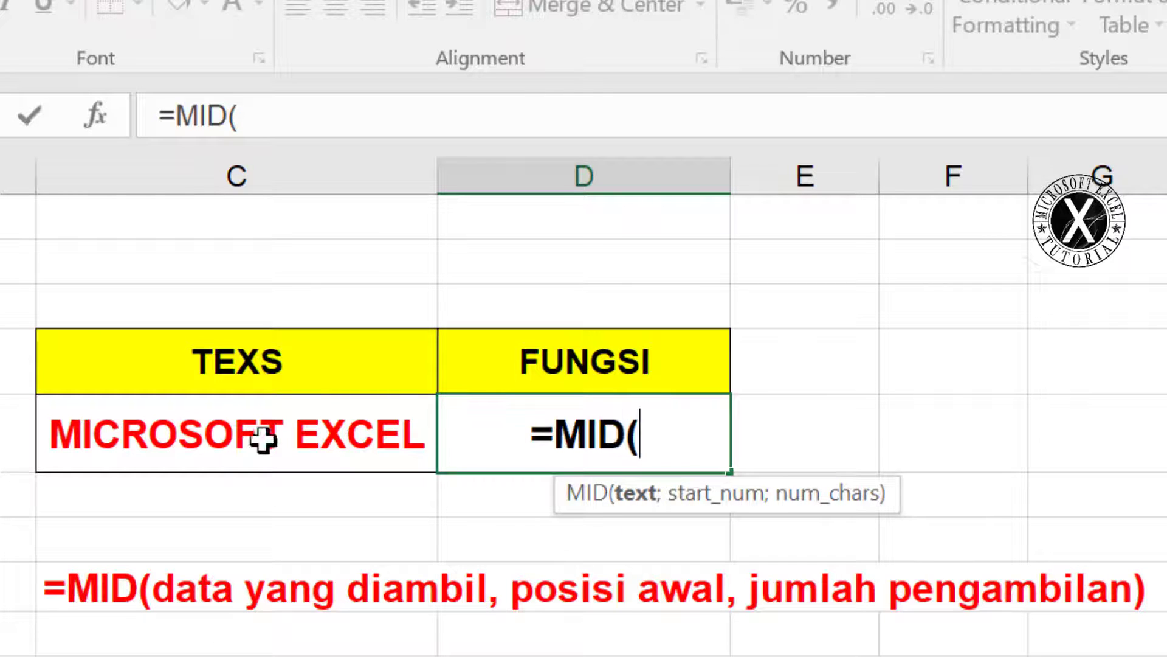
click(238, 439)
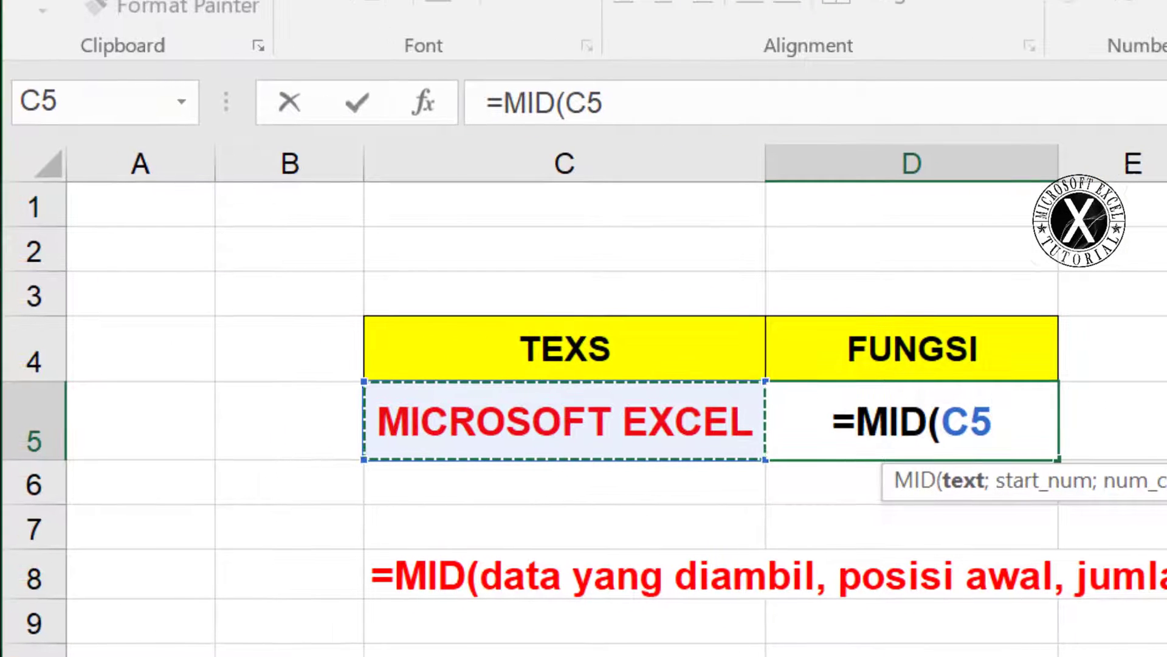
text(;)
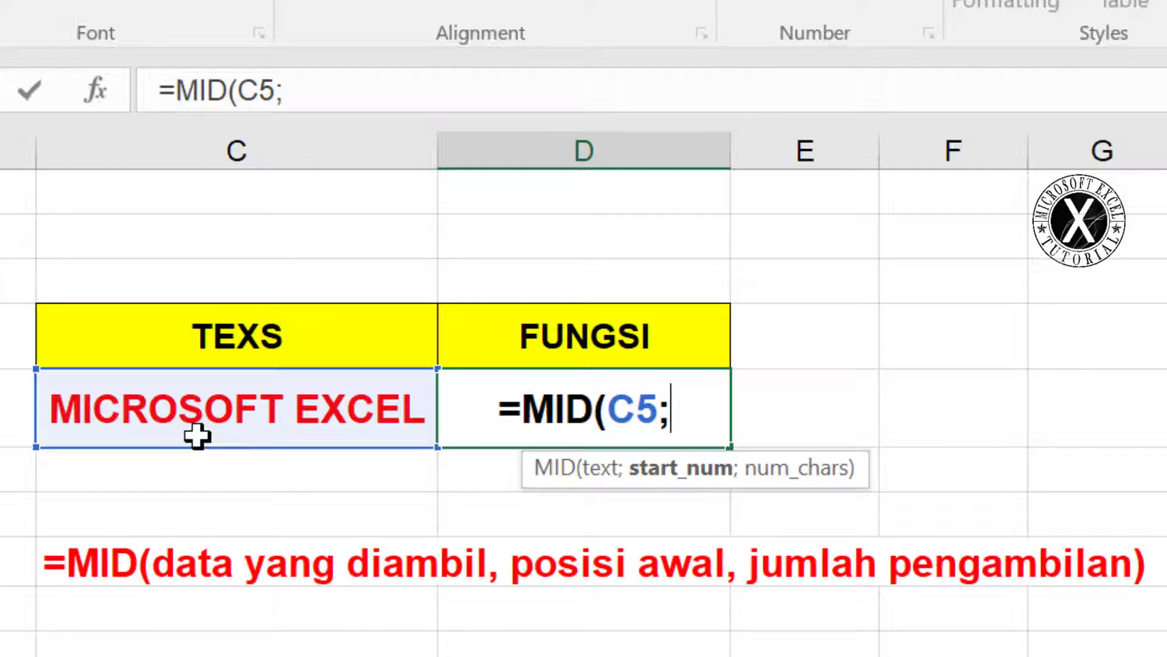
text(6)
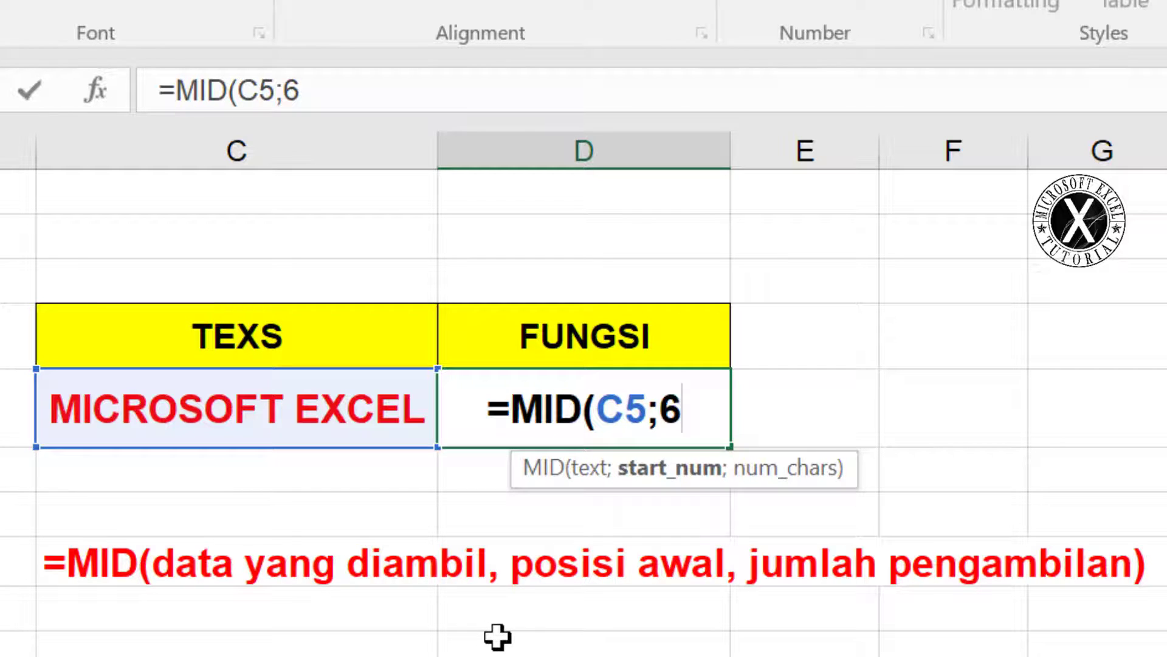
text(;)
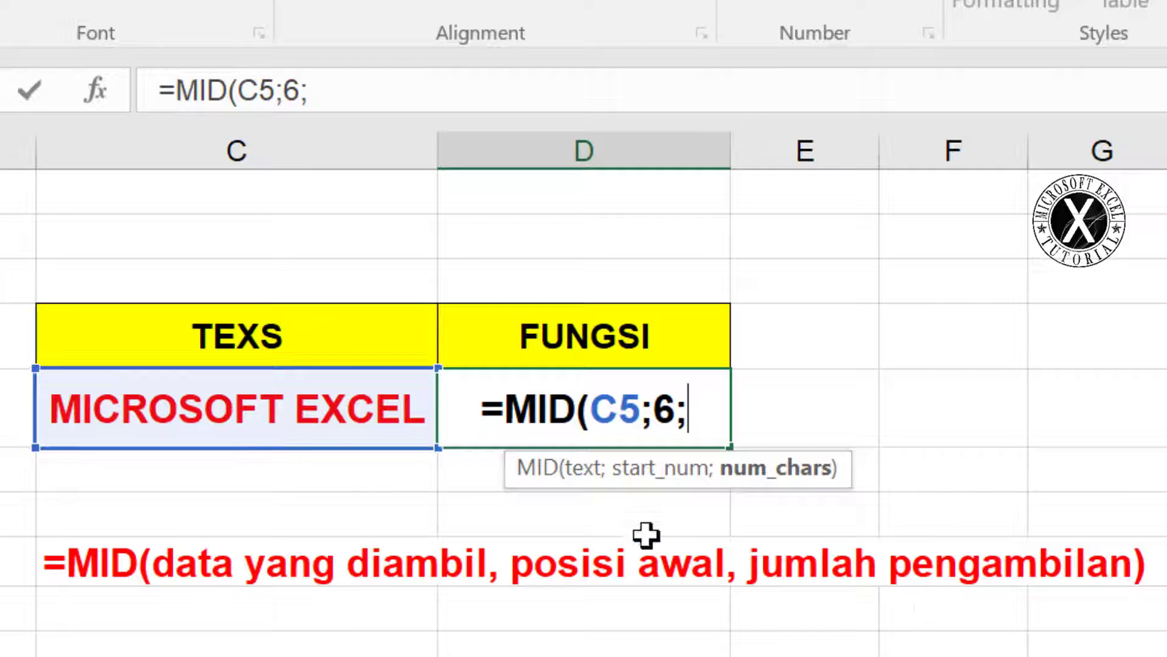
text(4)
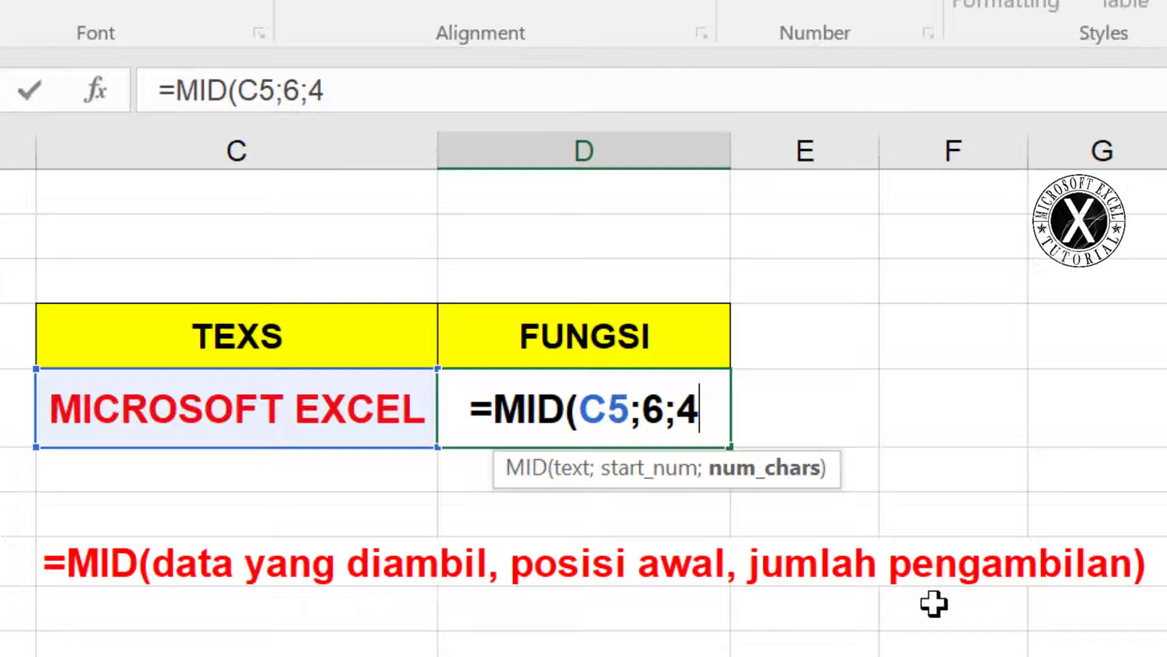
key(Return)
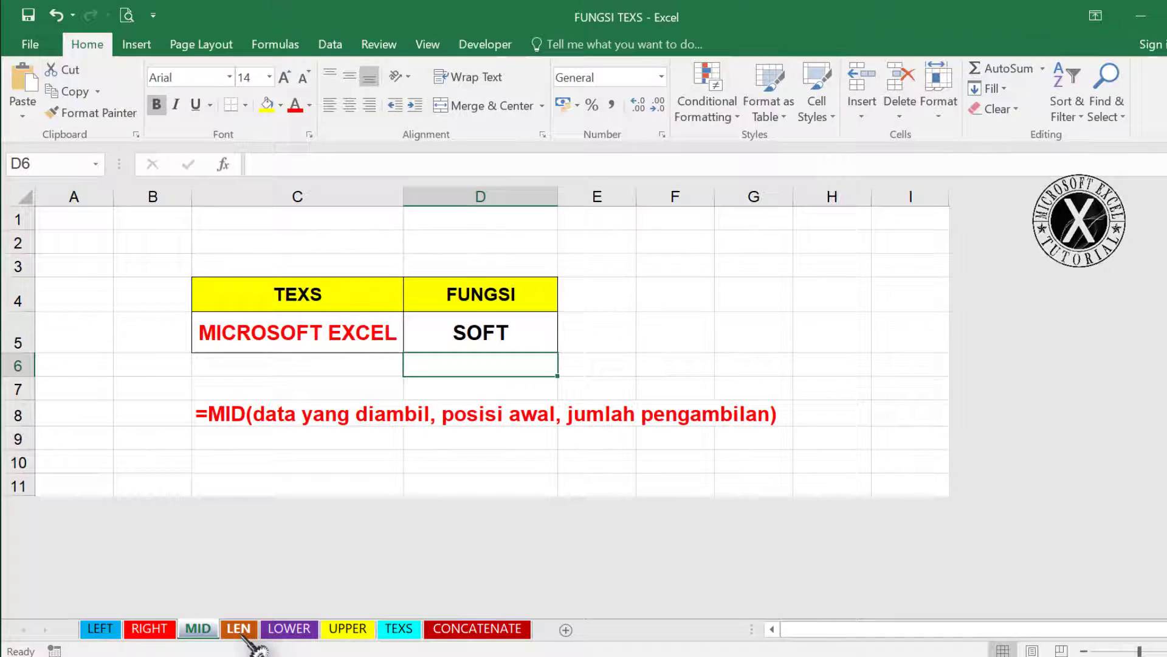
- On the LEN sheet, enter the formula =LEN(C5 in cell D5 to count the characters of MICROSOFT EXCEL
click(239, 629)
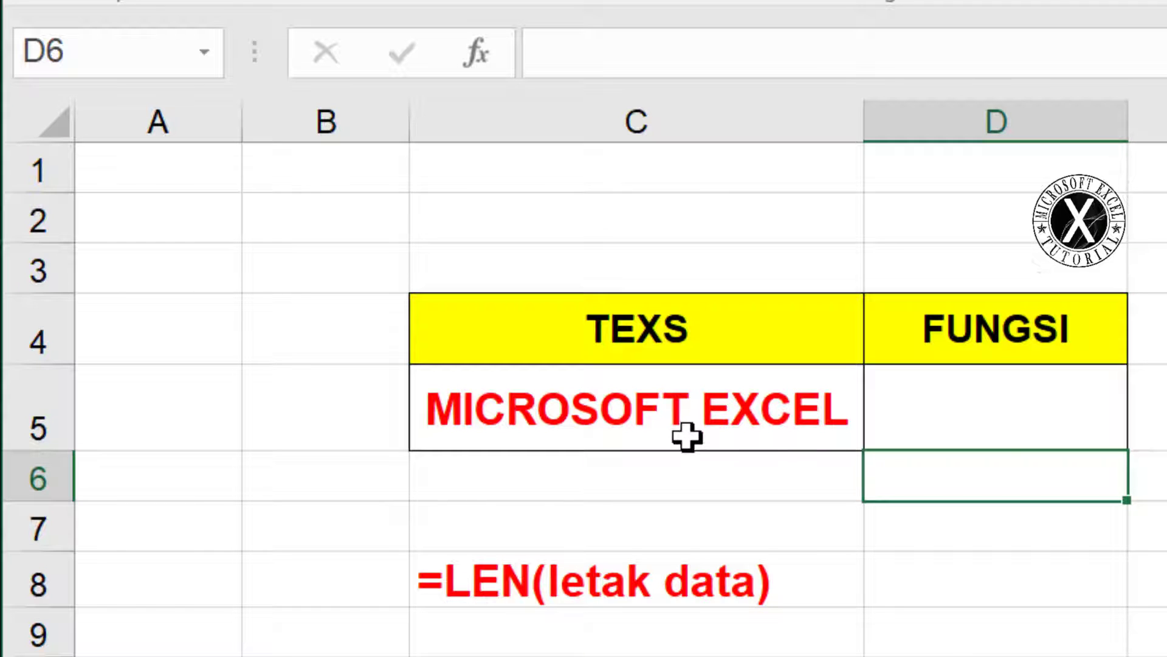
click(1004, 409)
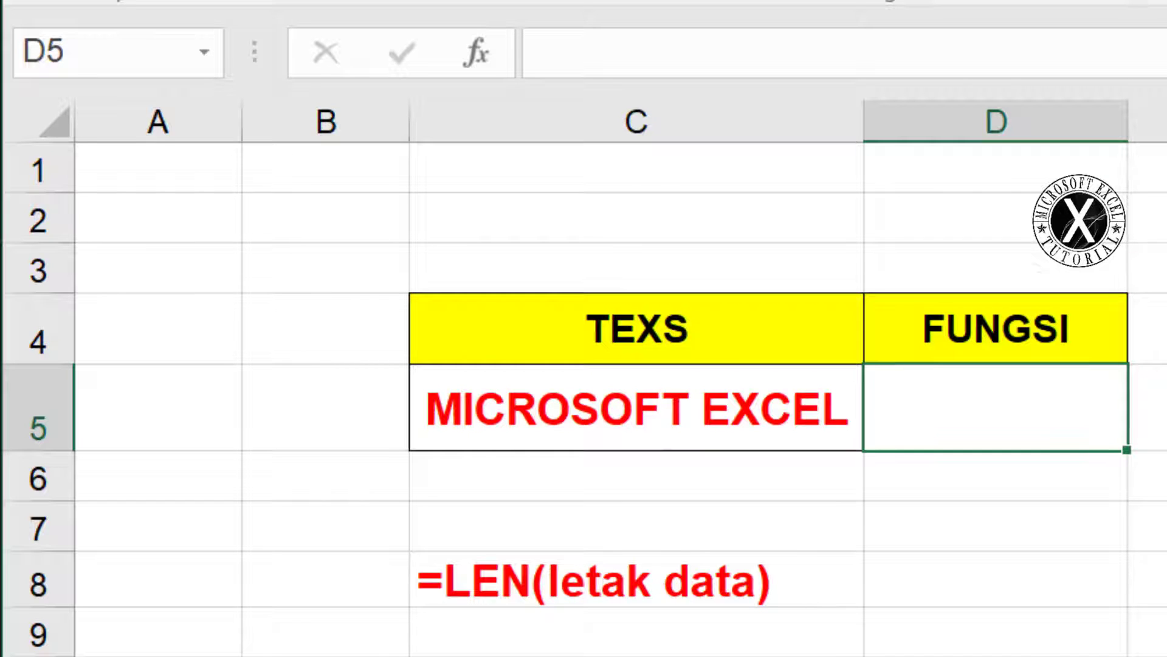
text(=)
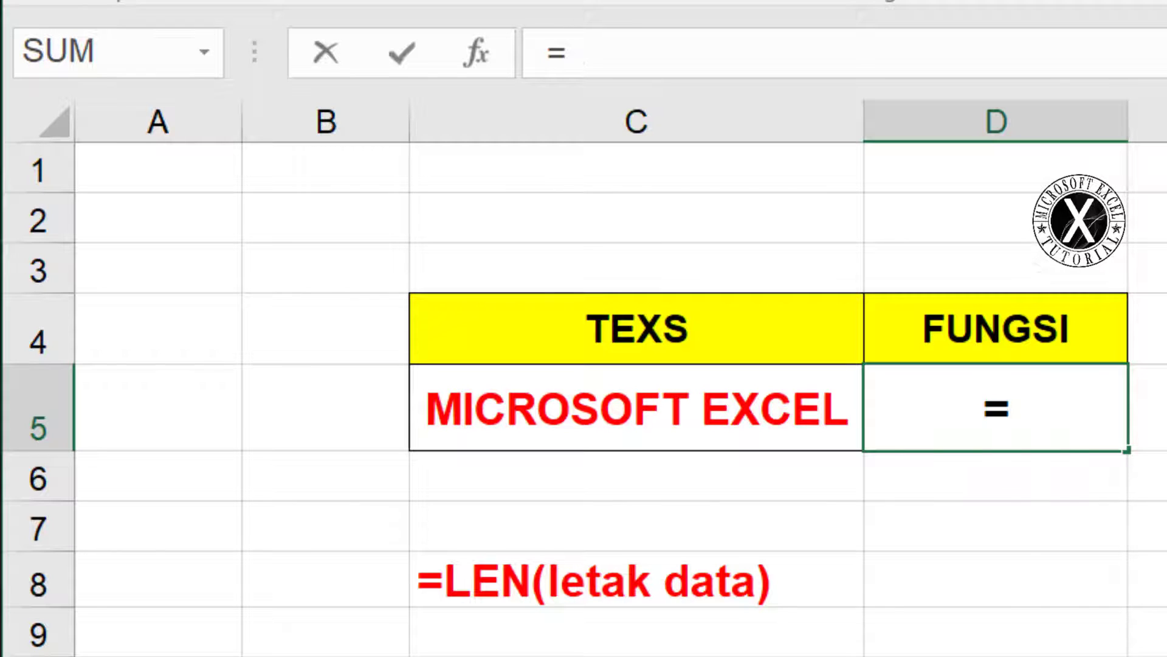
text(LEN()
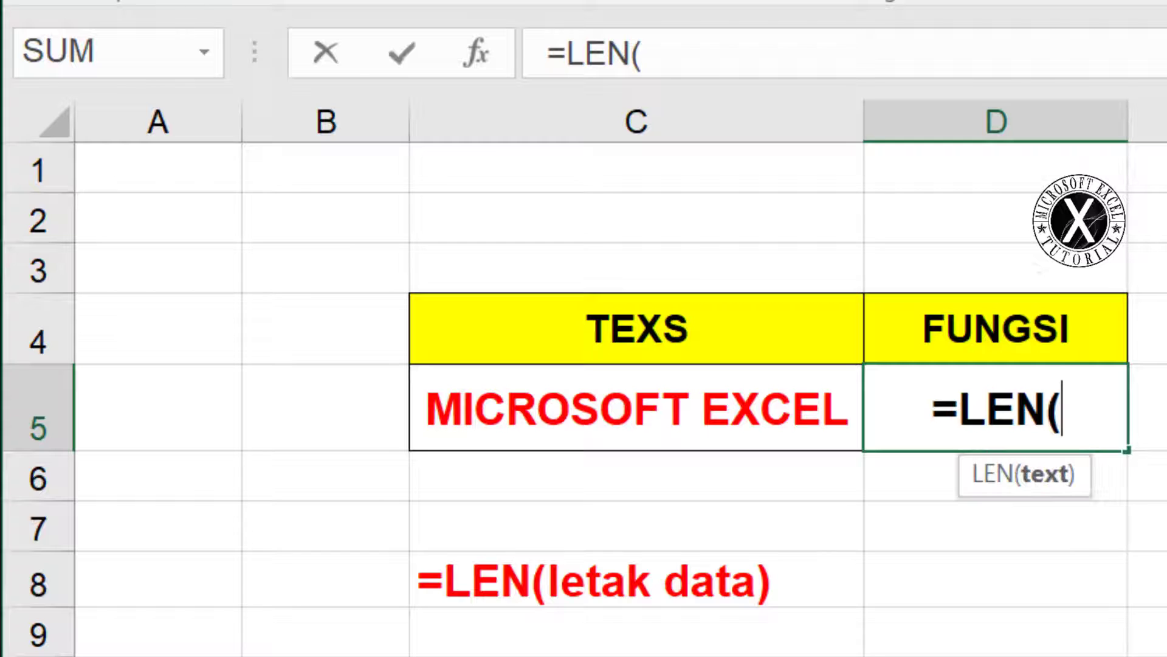
click(728, 416)
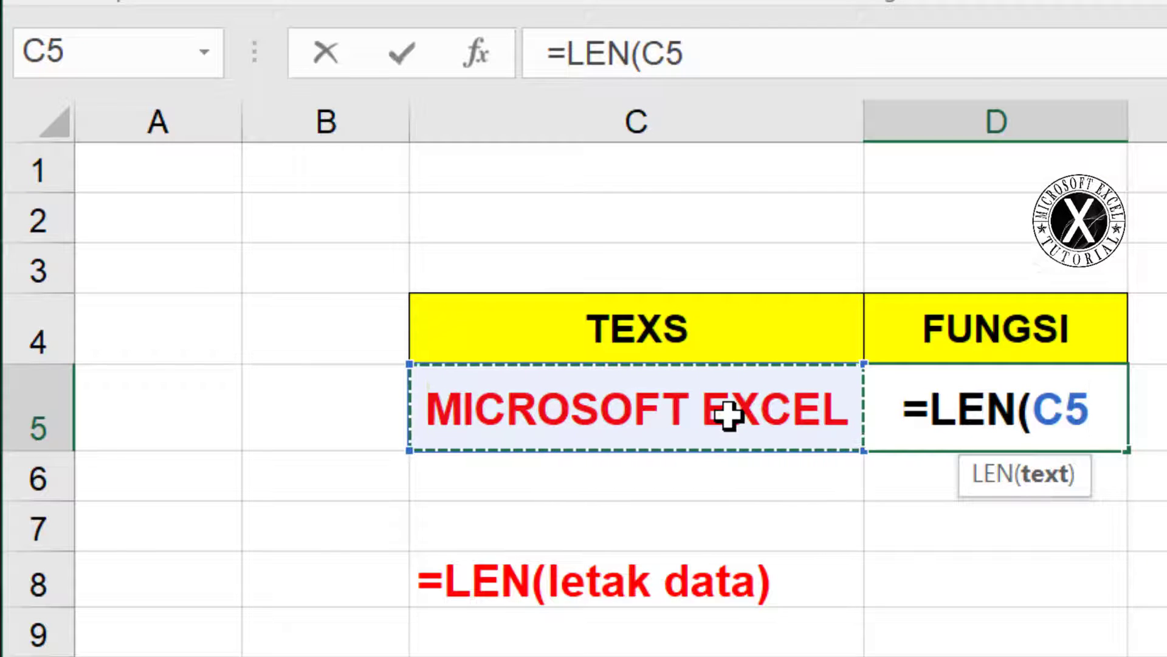
key(Return)
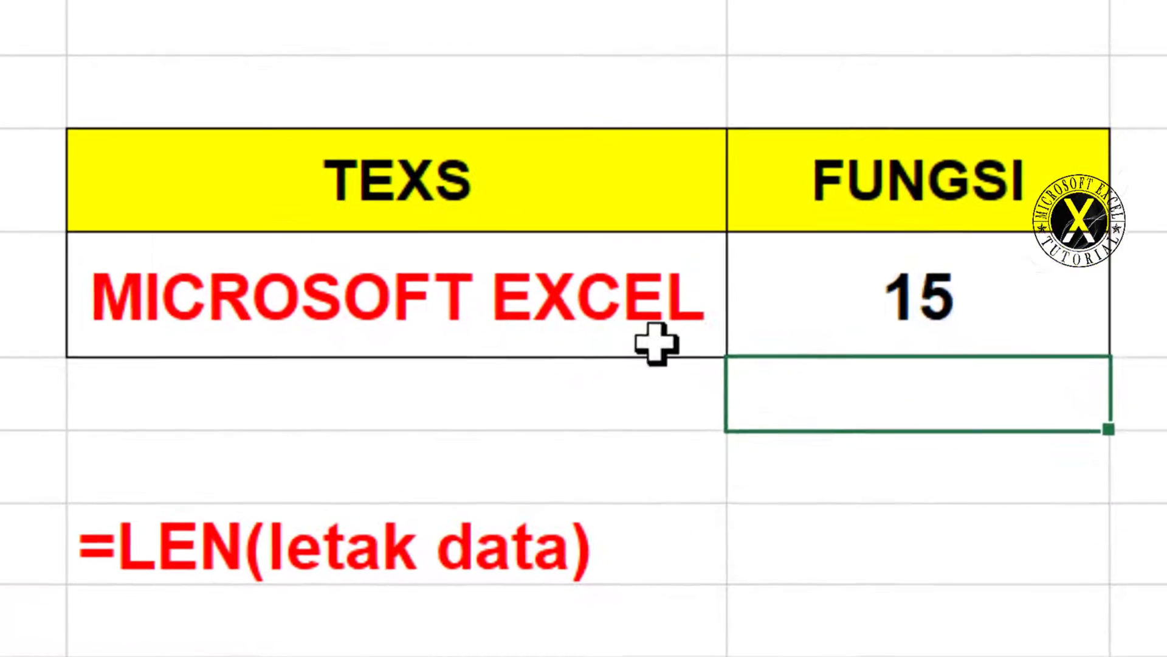
click(1019, 414)
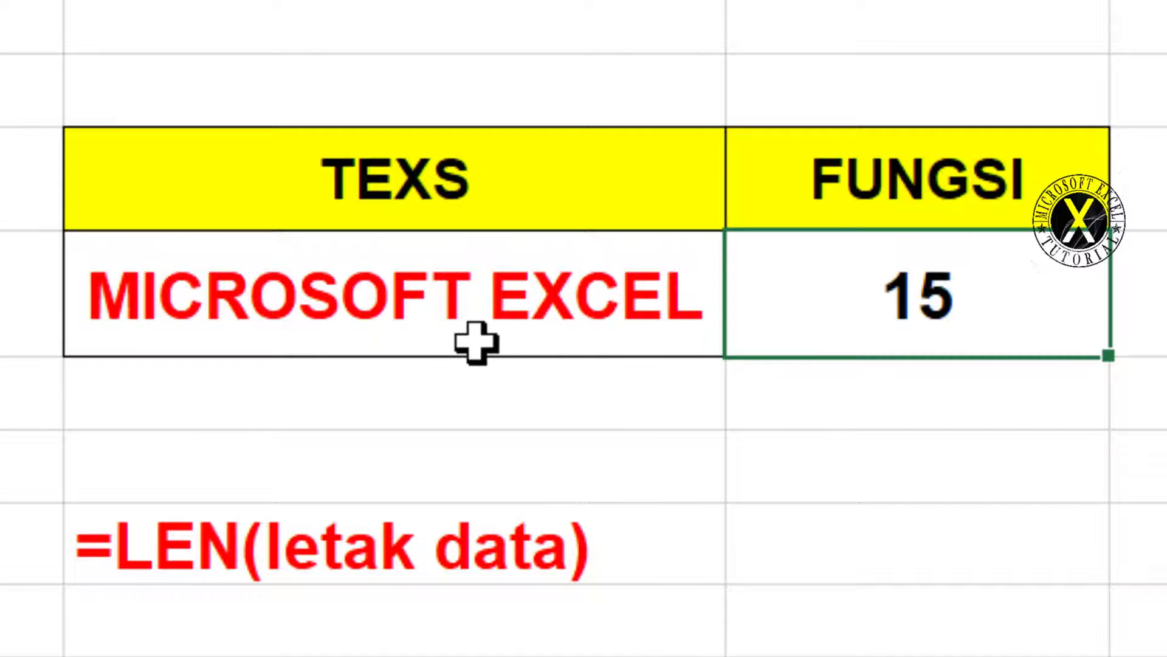
click(127, 370)
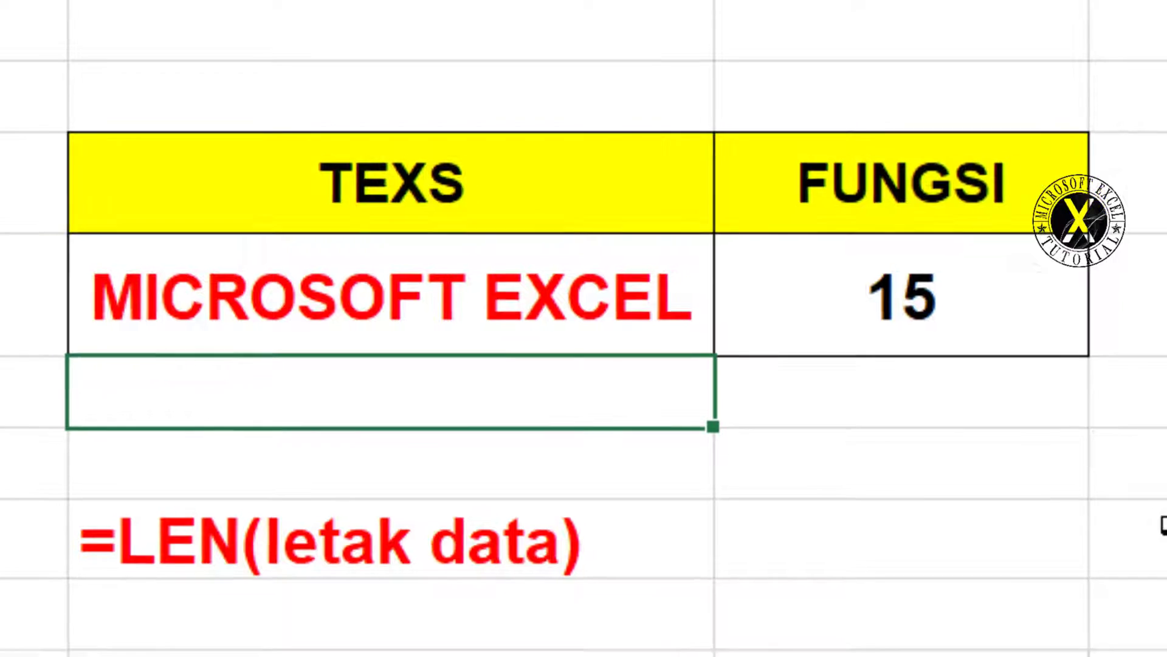
click(1149, 543)
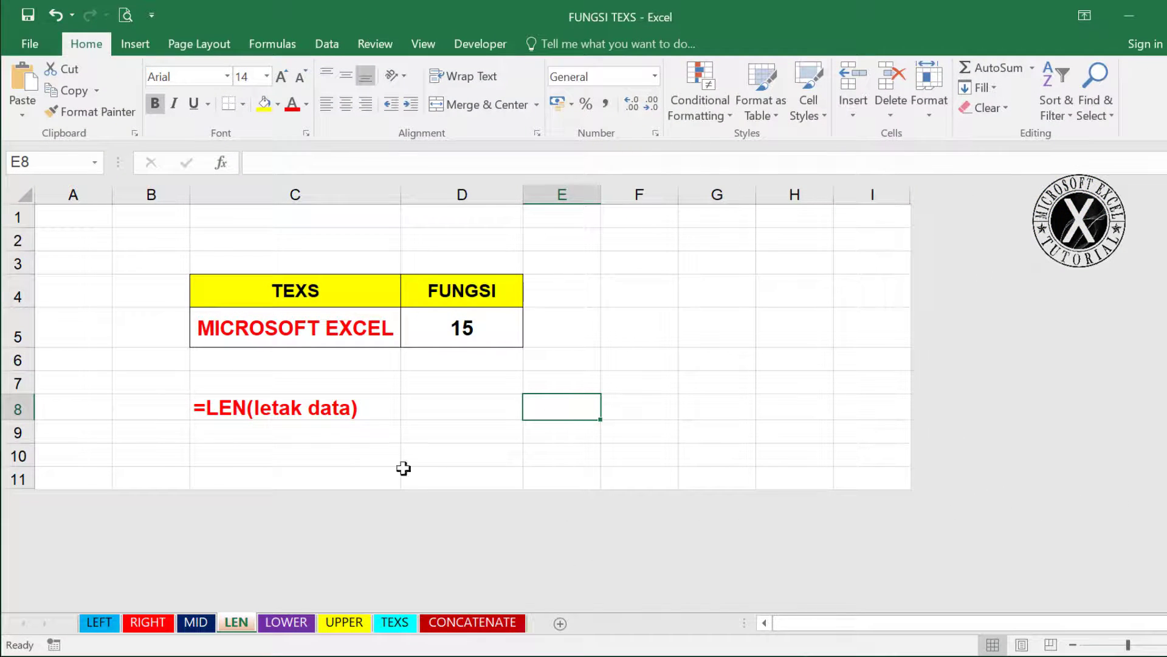
- Open the LOWER sheet and examine the source text in cell C5 and the FUNGSI cell beside it
click(290, 623)
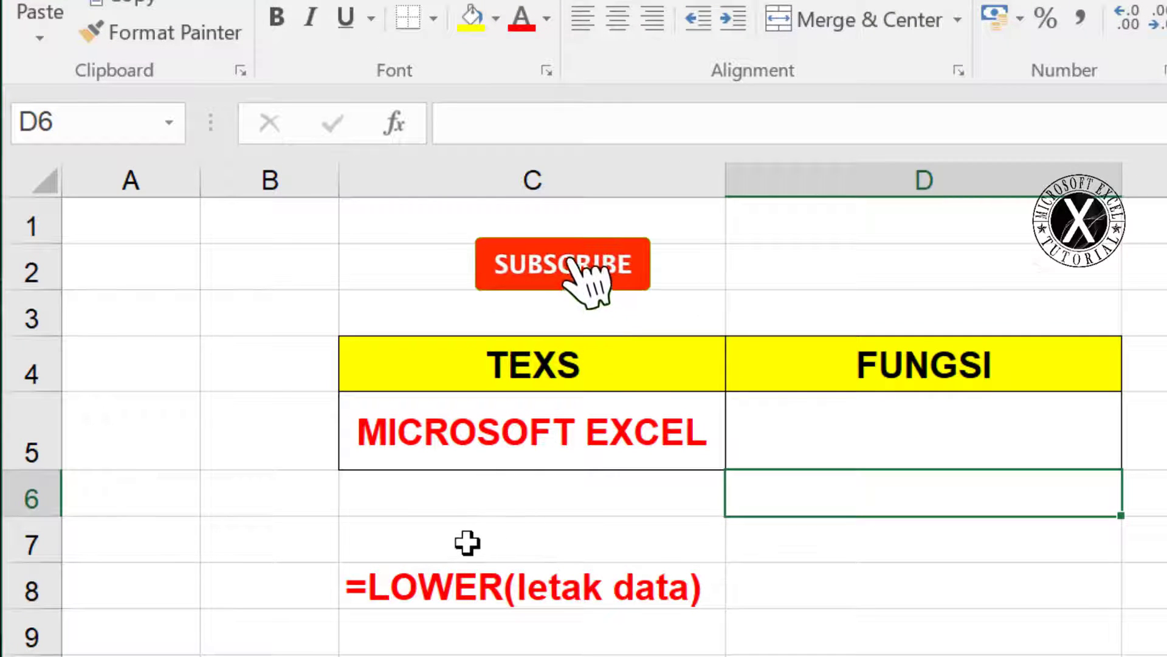
click(633, 439)
click(886, 557)
click(569, 439)
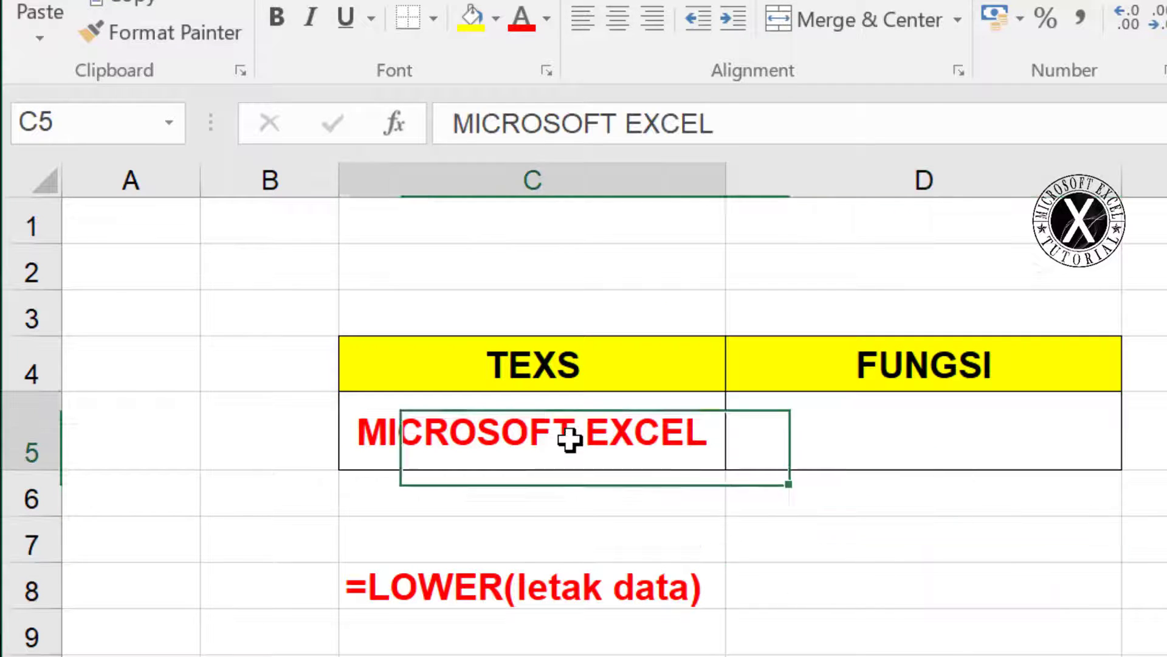
click(617, 517)
click(601, 433)
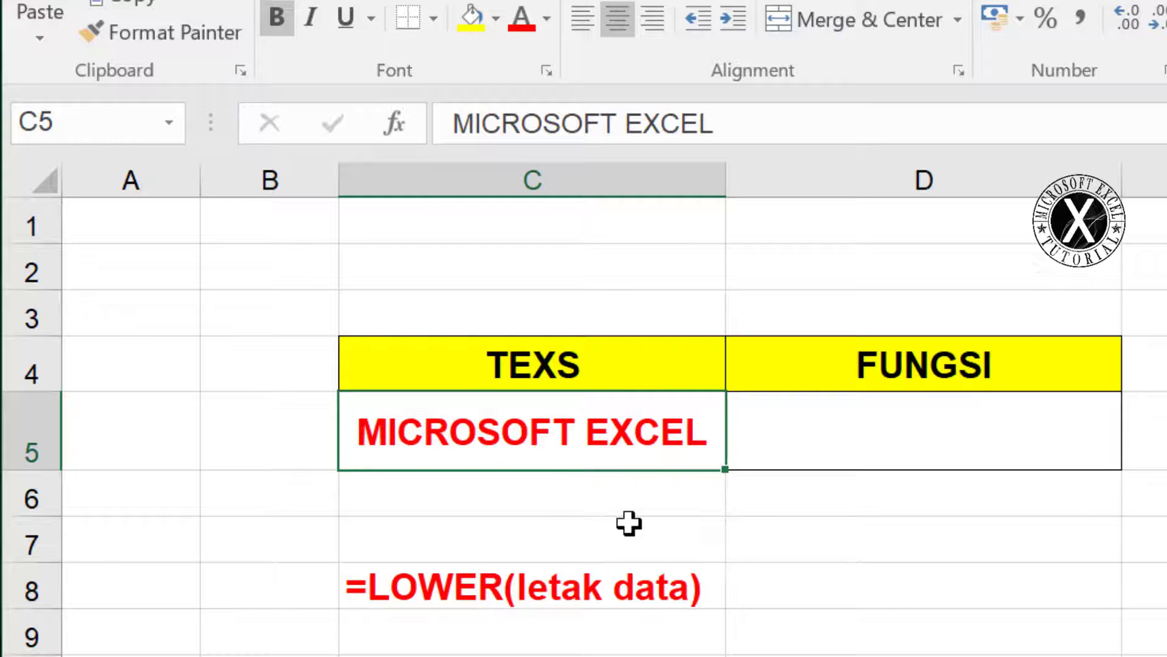
click(849, 440)
key(Down)
key(Down)
key(Down)
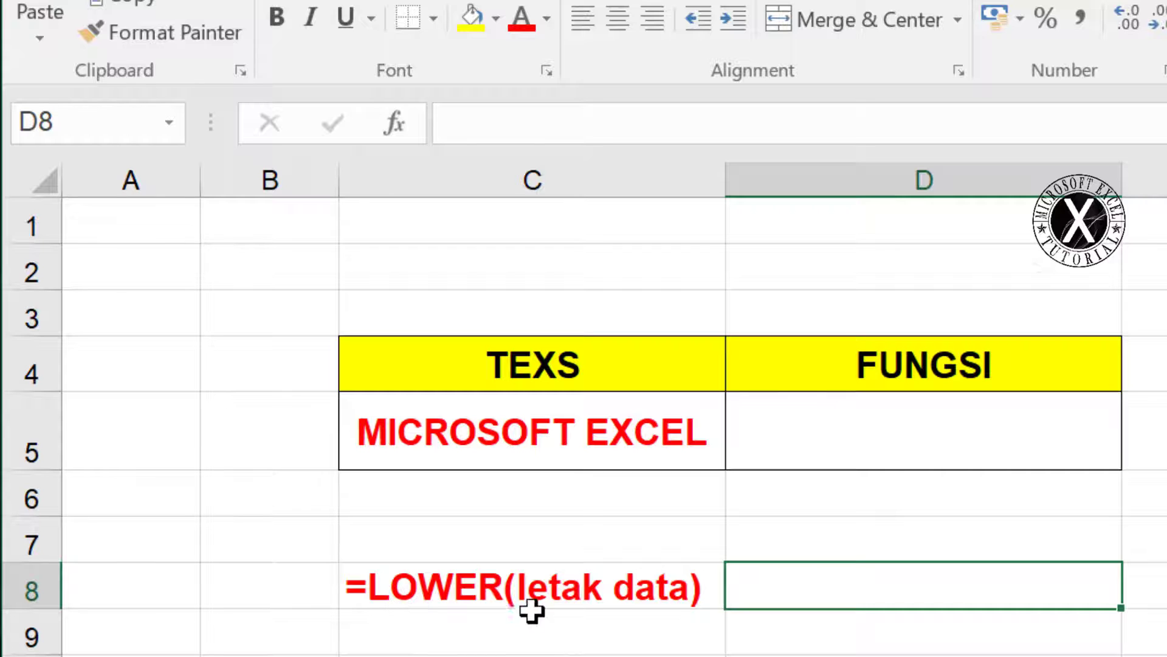
- On the LOWER sheet, enter the formula =LOWER(C5 in cell D5 to convert MICROSOFT EXCEL to lowercase, and compare it with C5
click(871, 403)
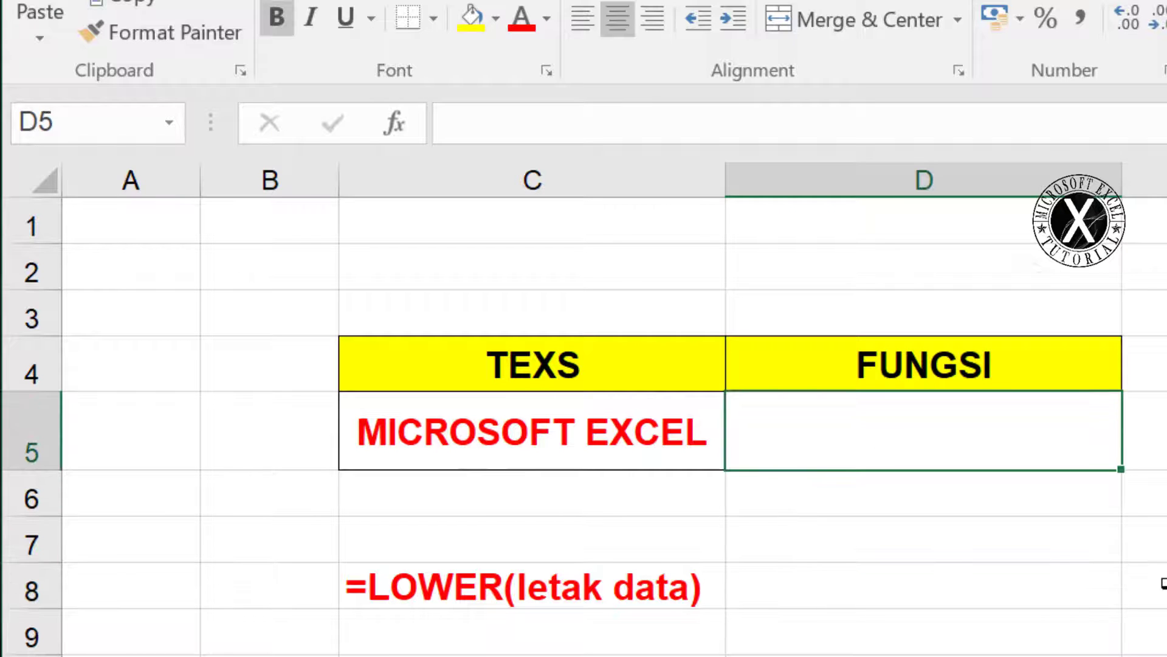
text(=LO)
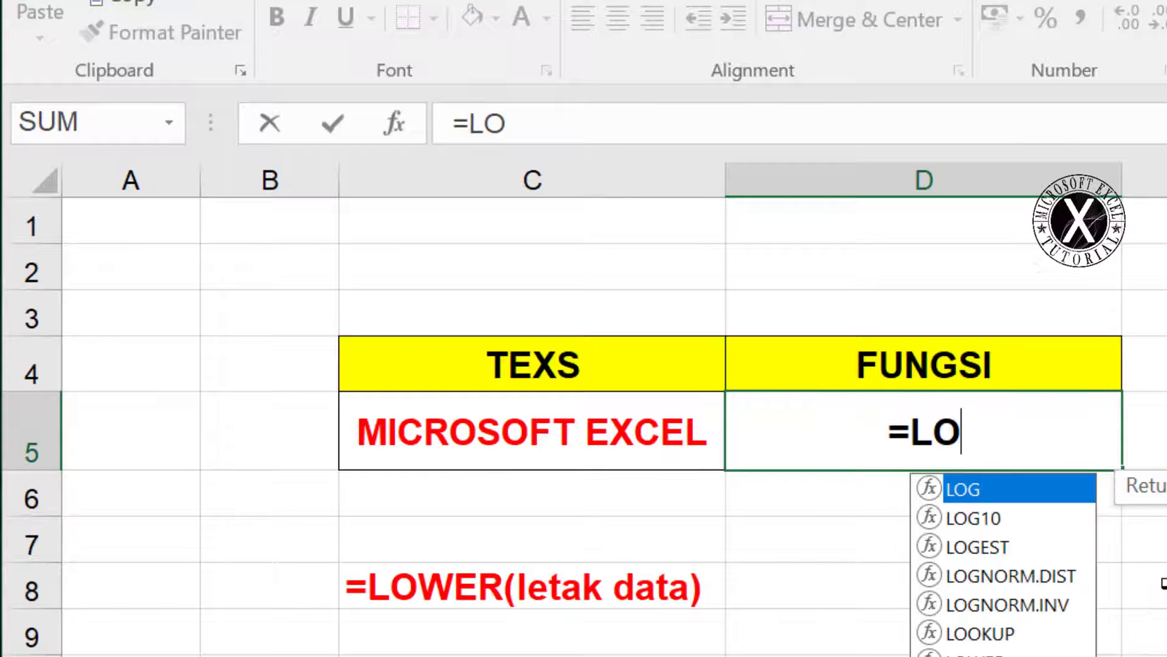
text(WER()
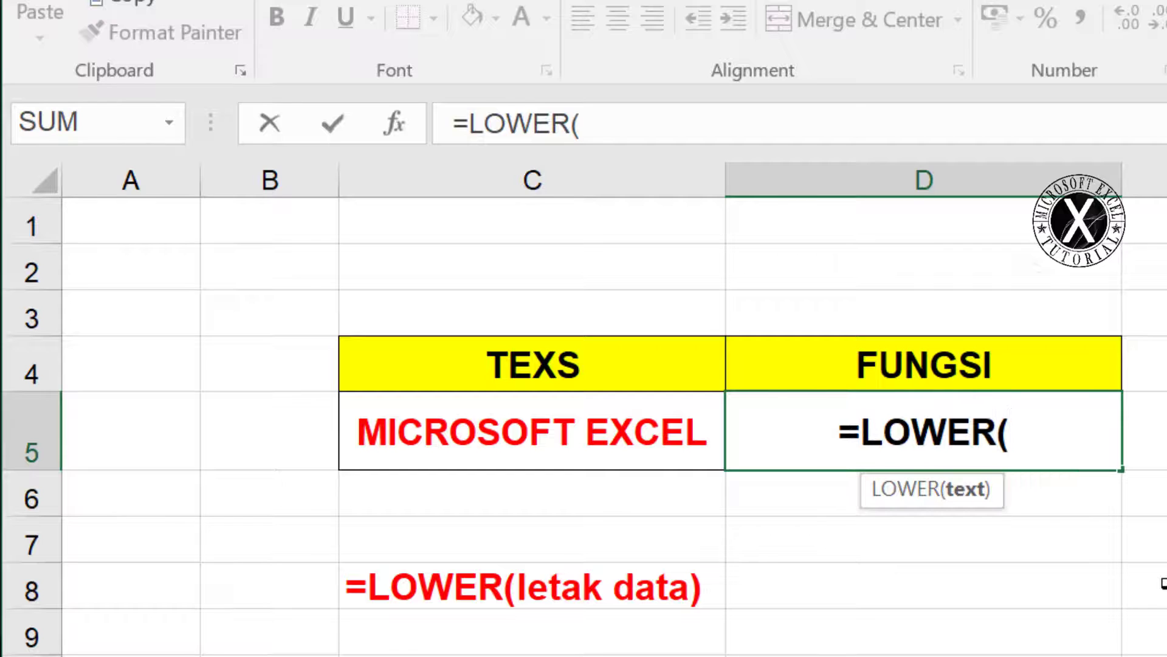
click(584, 434)
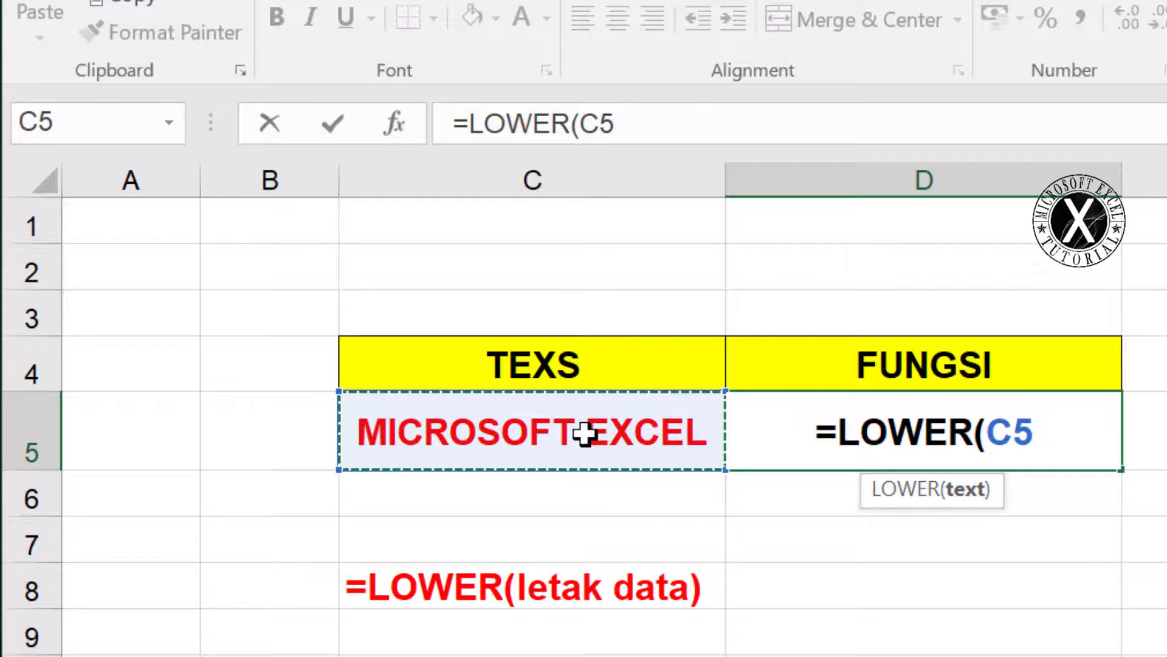
key(Return)
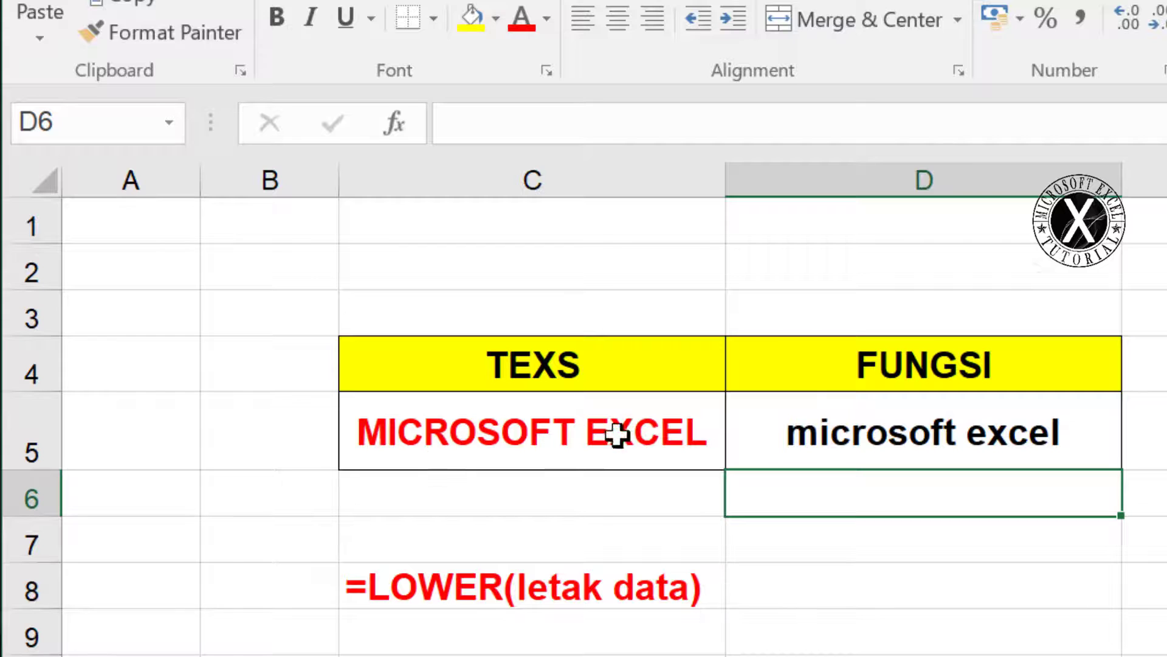
click(416, 437)
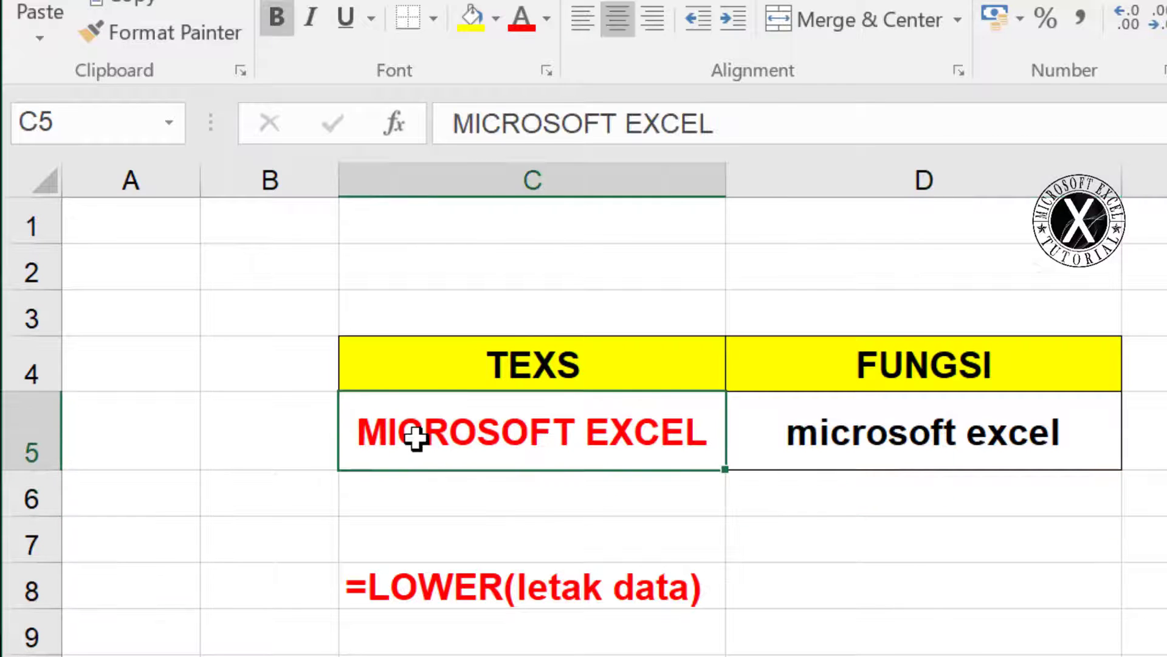
click(983, 436)
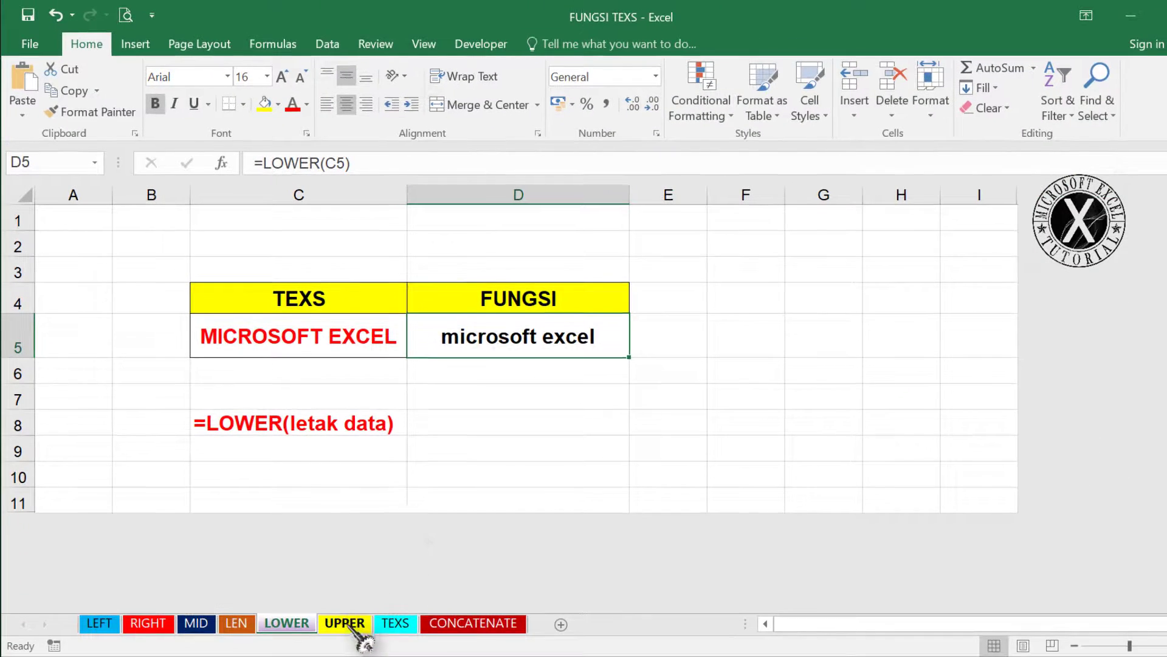
- On the UPPER sheet, enter the formula =UPPER(C5 in cell D5 to convert microsoft excel to uppercase
click(350, 627)
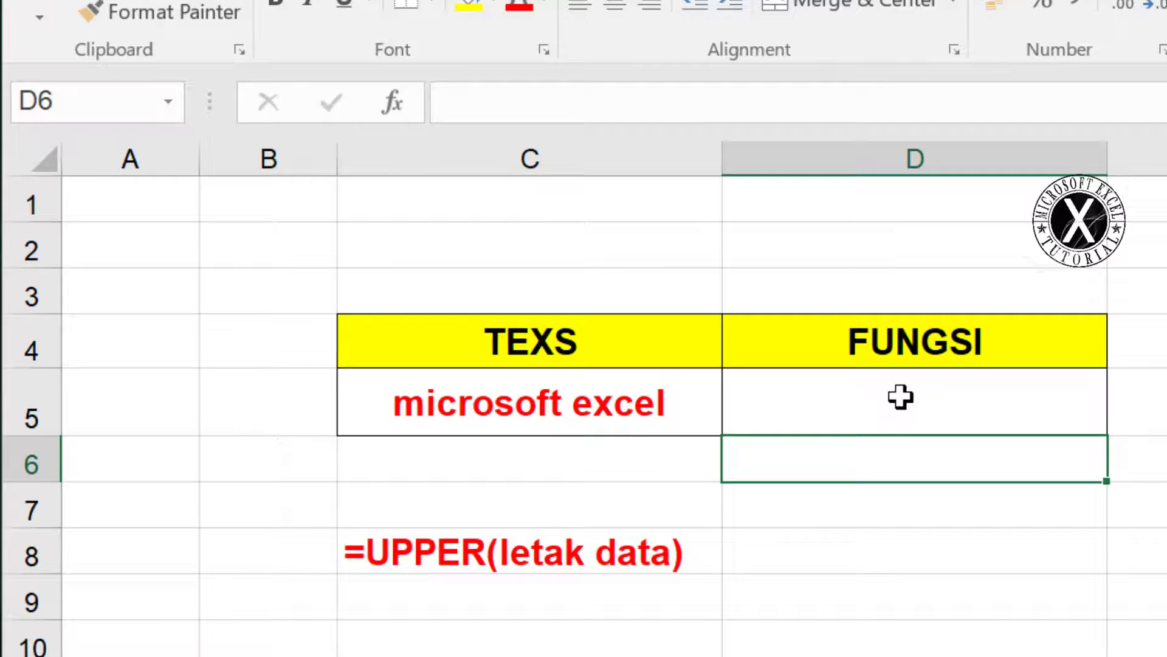
click(871, 424)
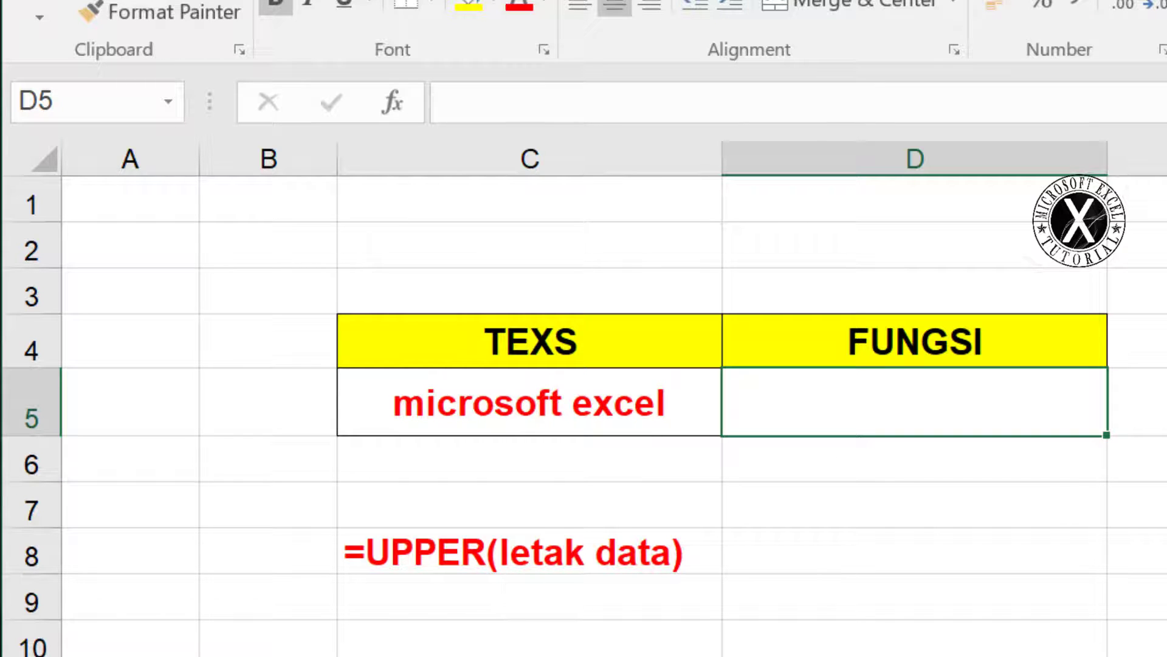
text(=)
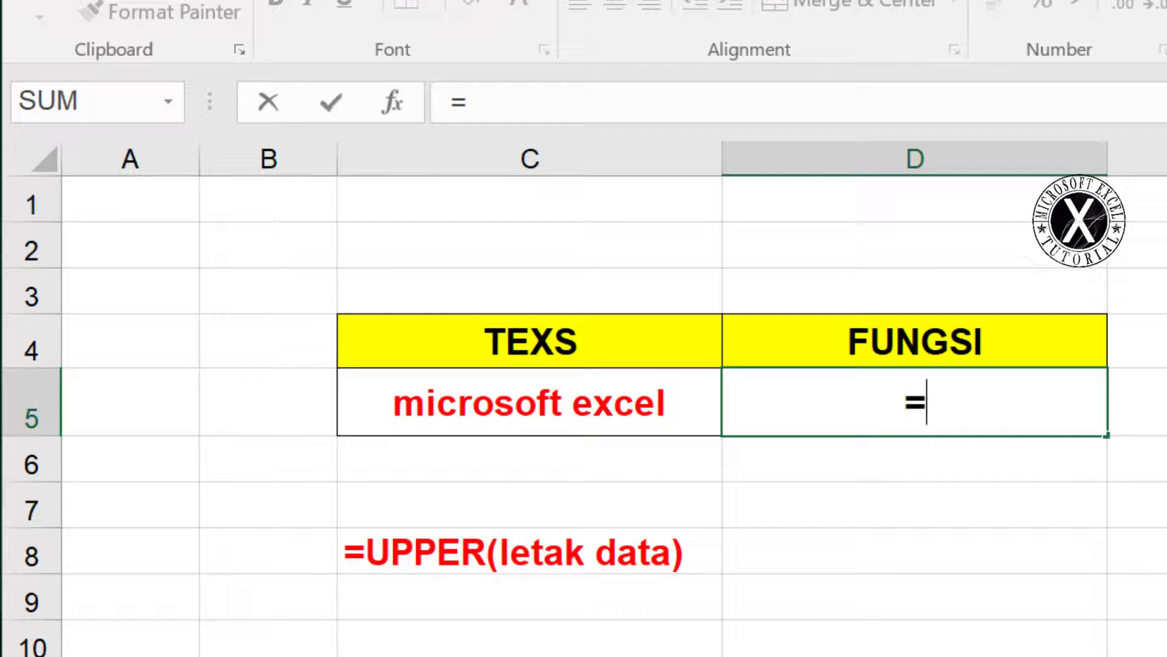
text(UPP)
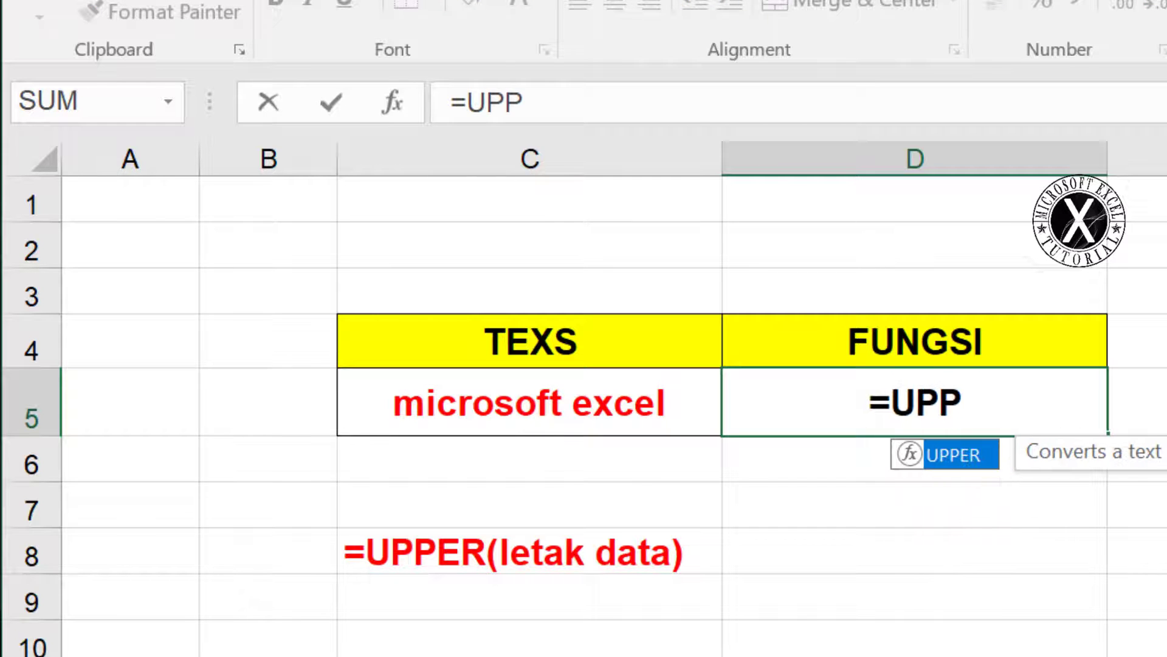
text(ER)
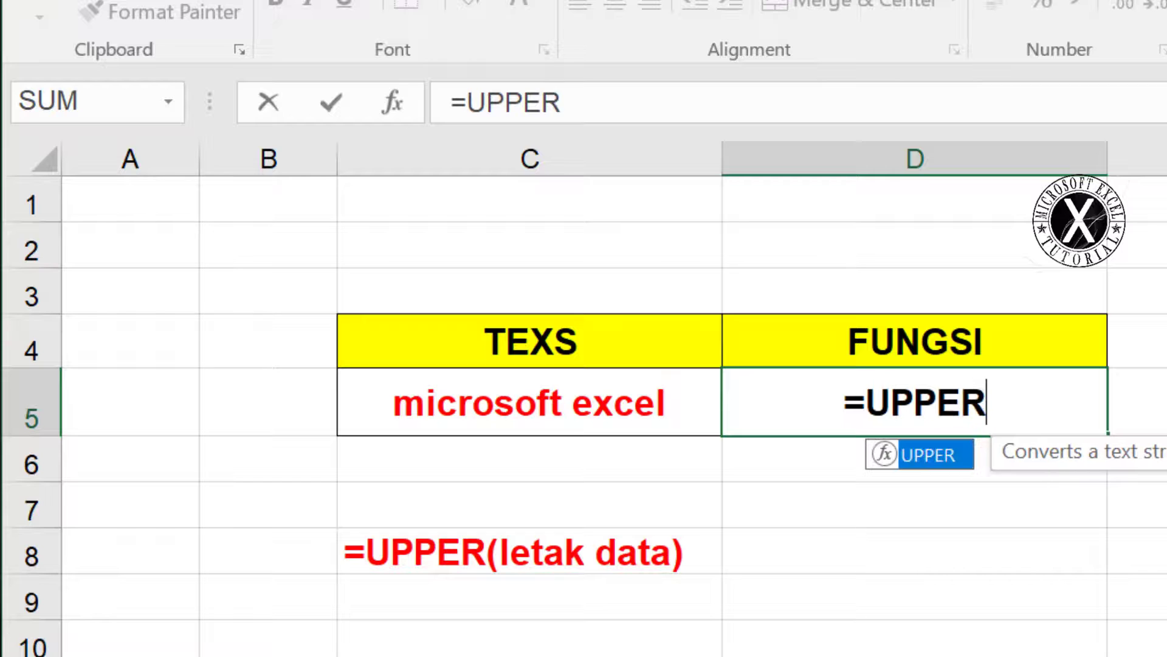
text(()
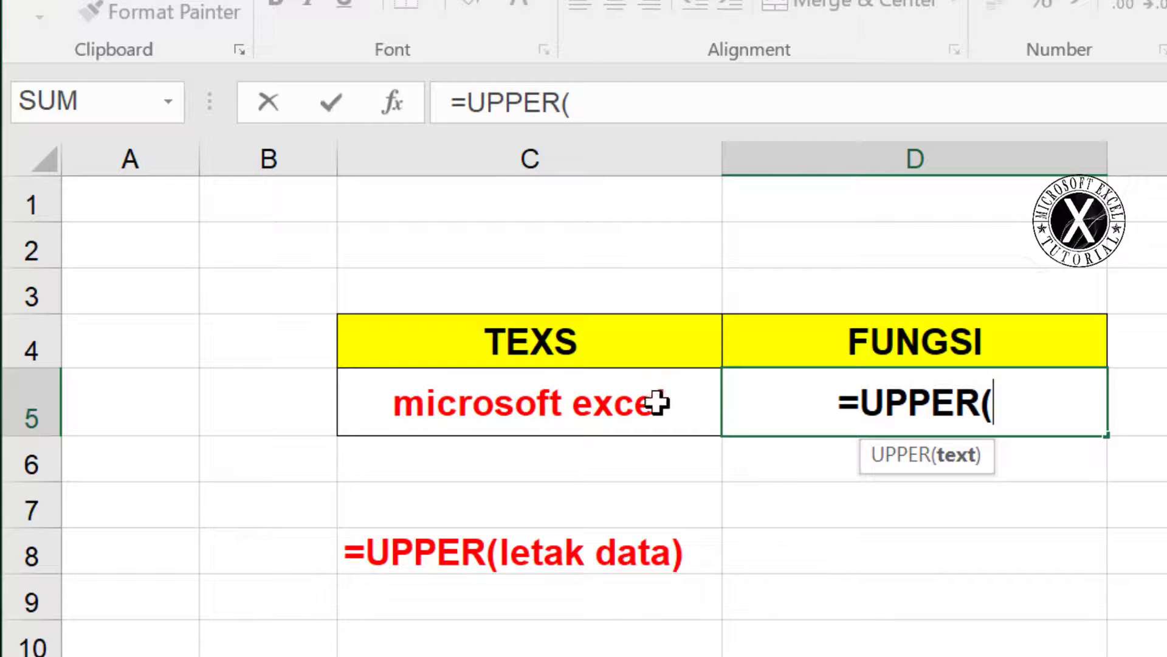
click(593, 404)
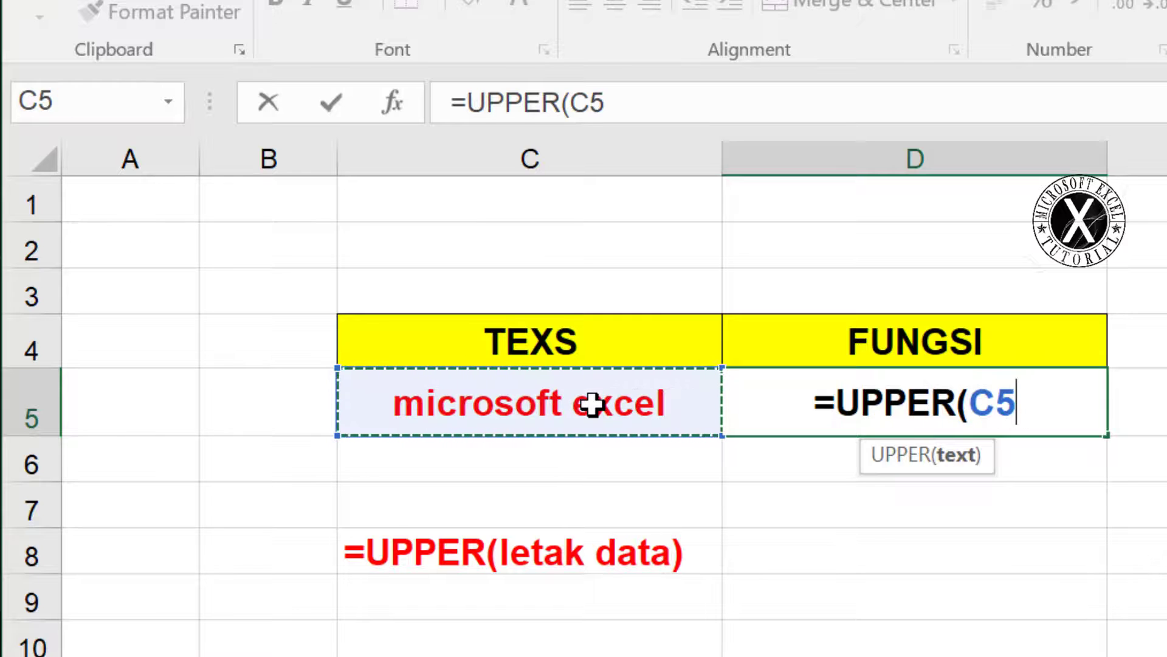
key(Return)
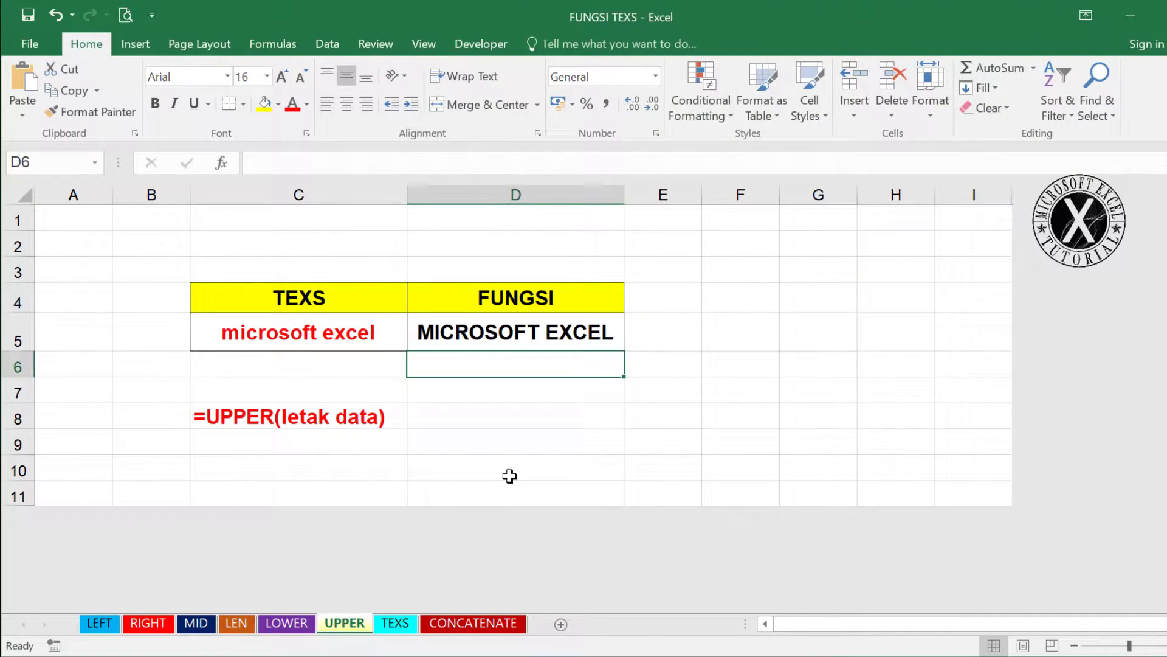
- On the TEXS sheet, enter the formula ="MICROSOFT"&"EXCEL" in cell D5 to join the two words
click(395, 622)
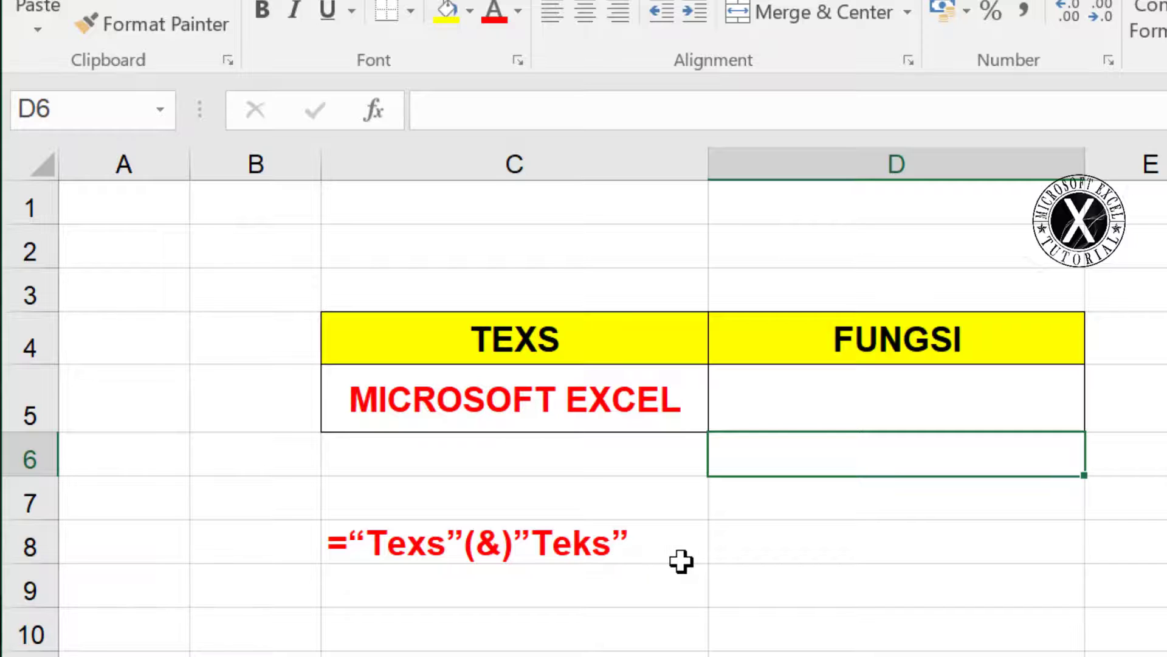
click(803, 417)
text(=)
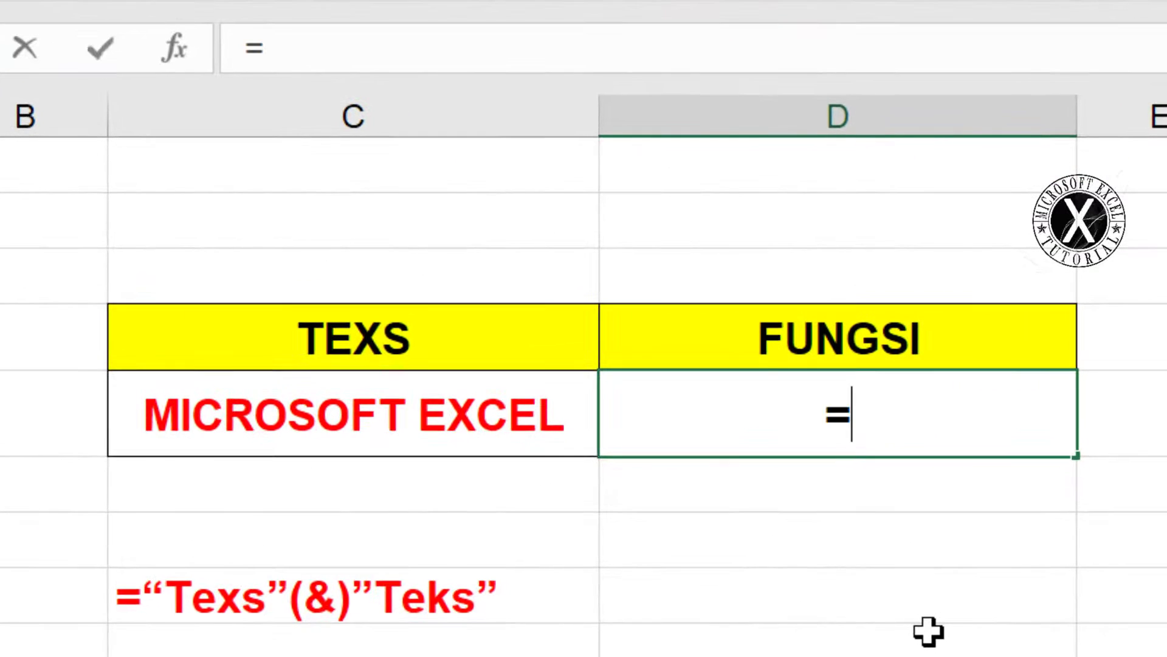
text(")
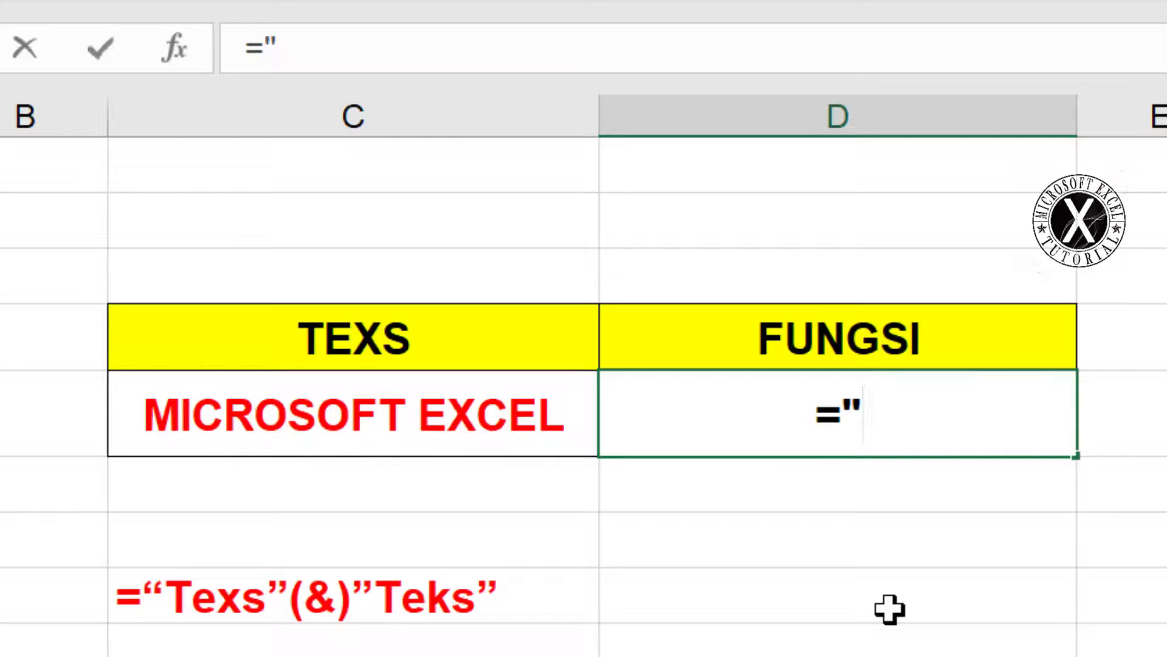
text(M)
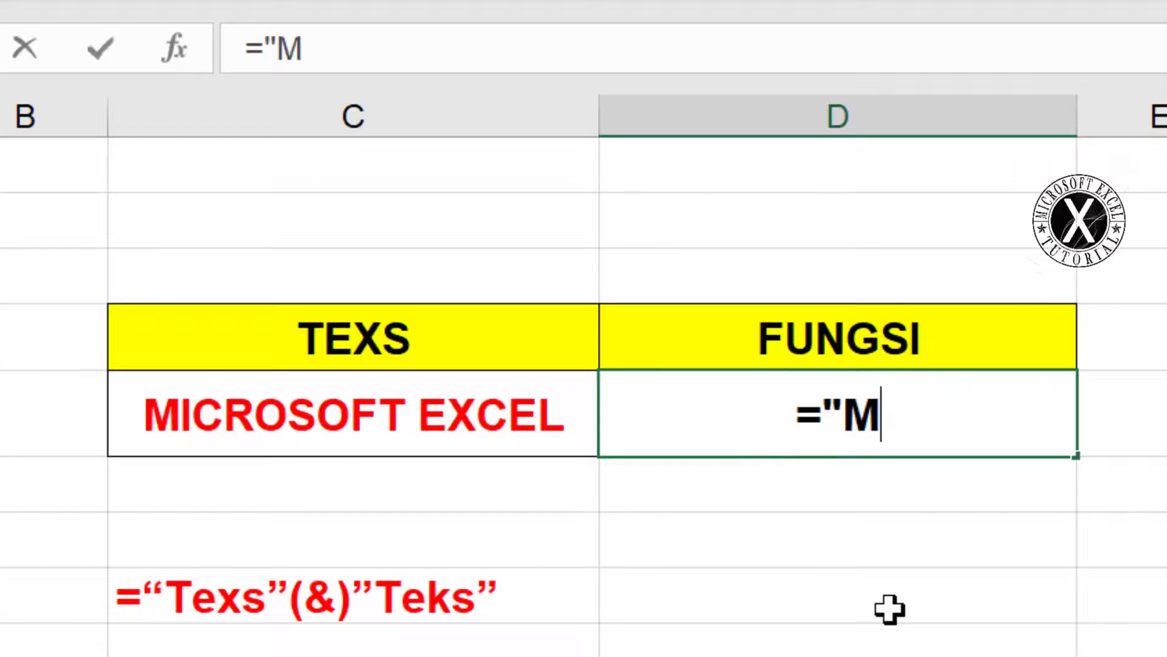
text(ICROSOFT)
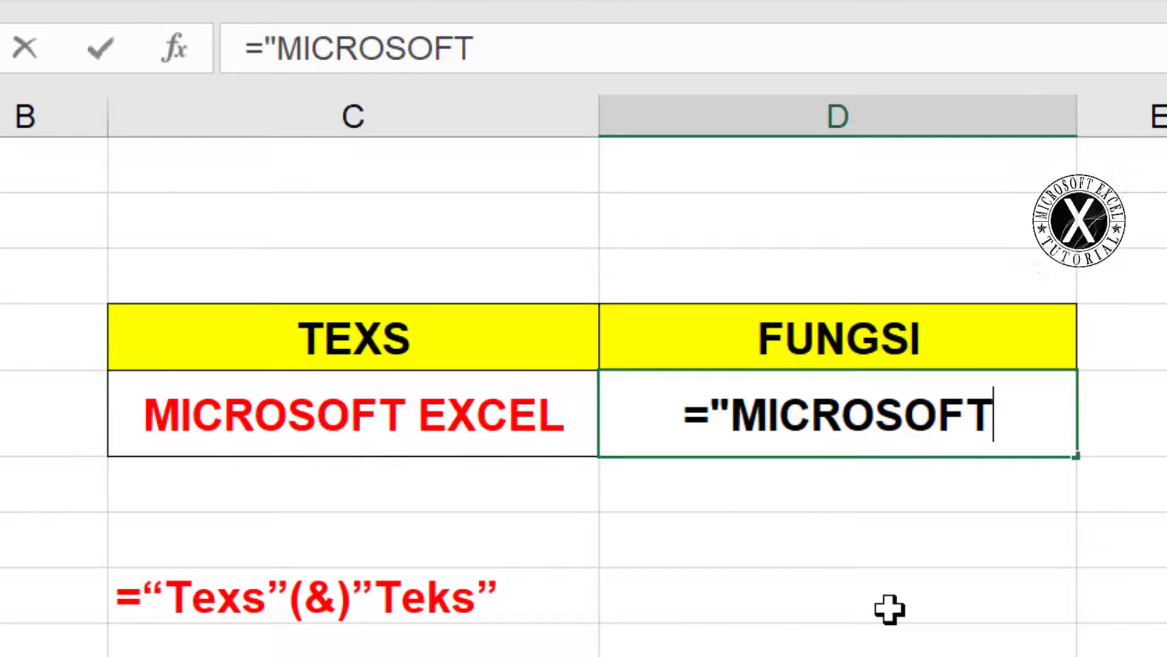
text(")
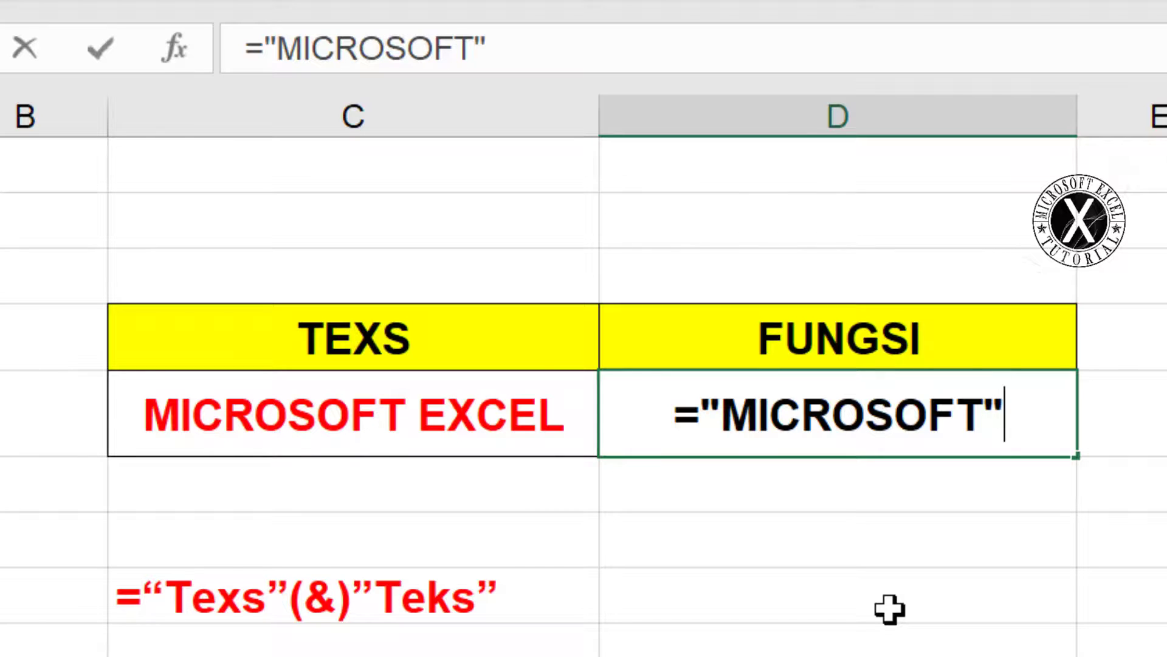
text(&)
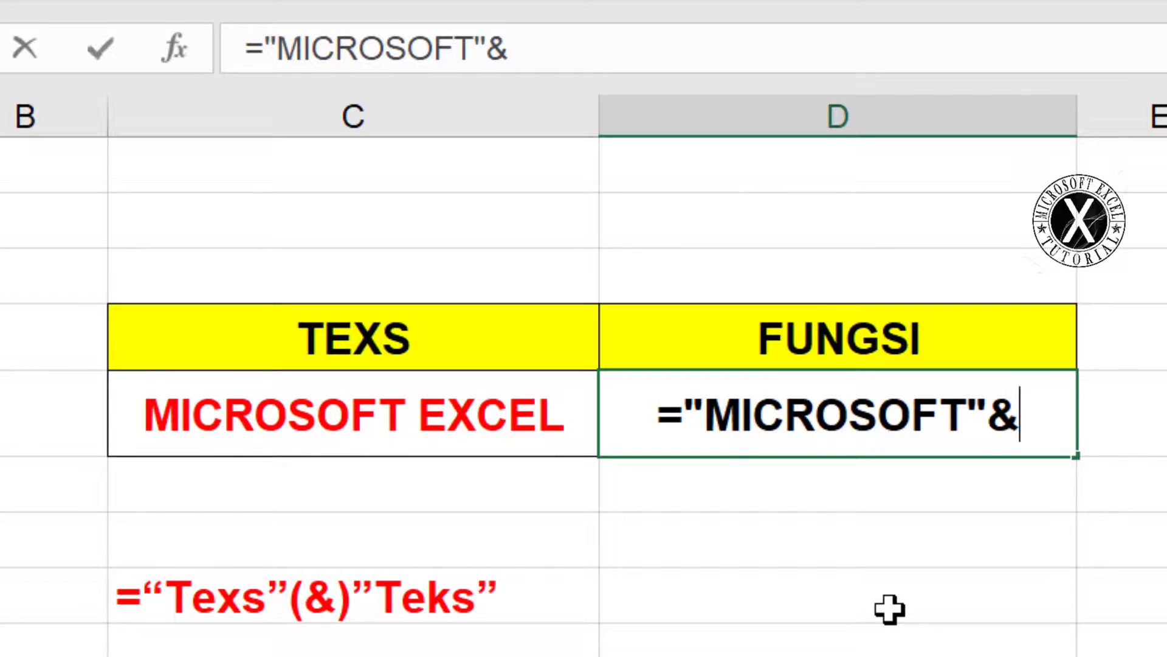
text(")
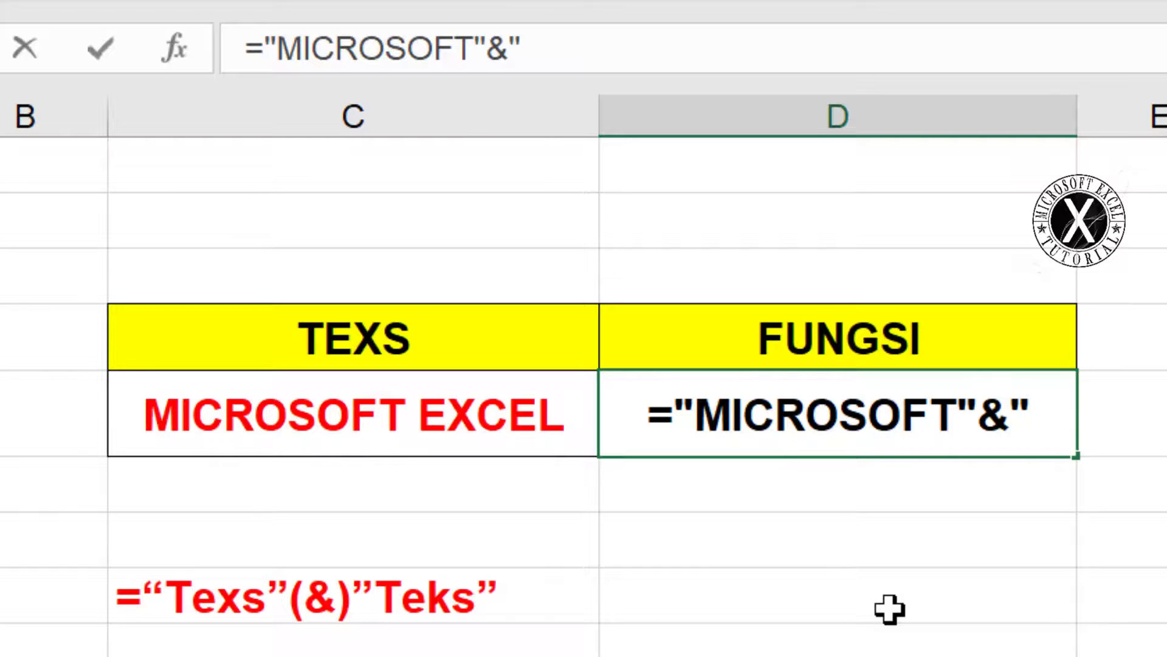
text(EXCEL")
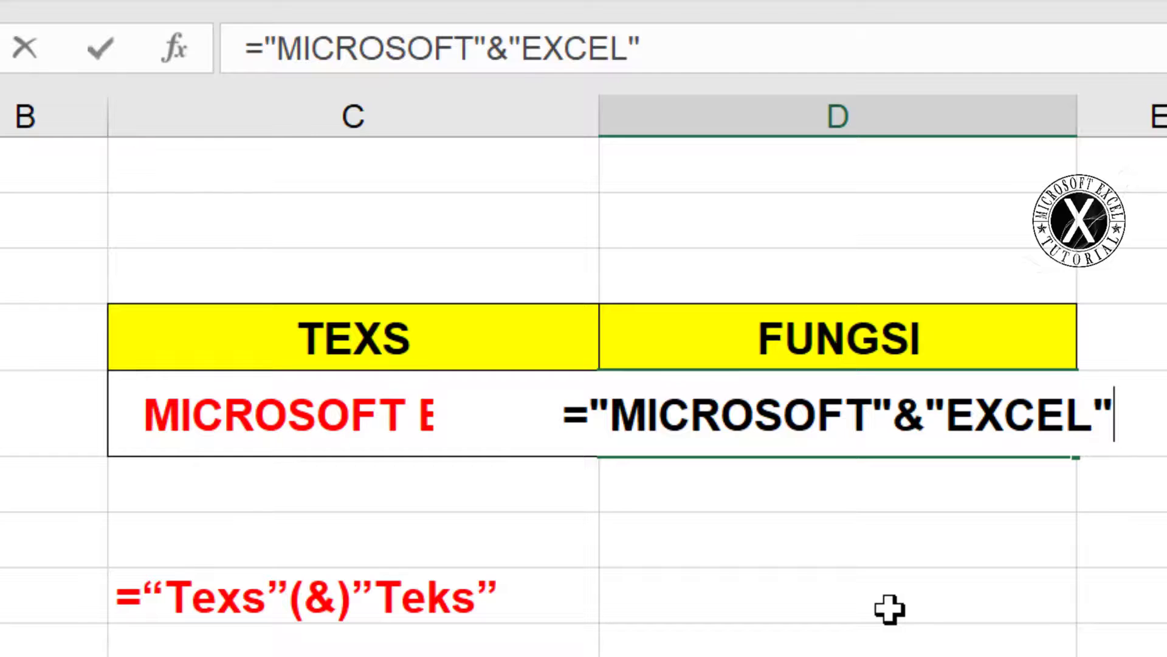
key(Return)
key(Up)
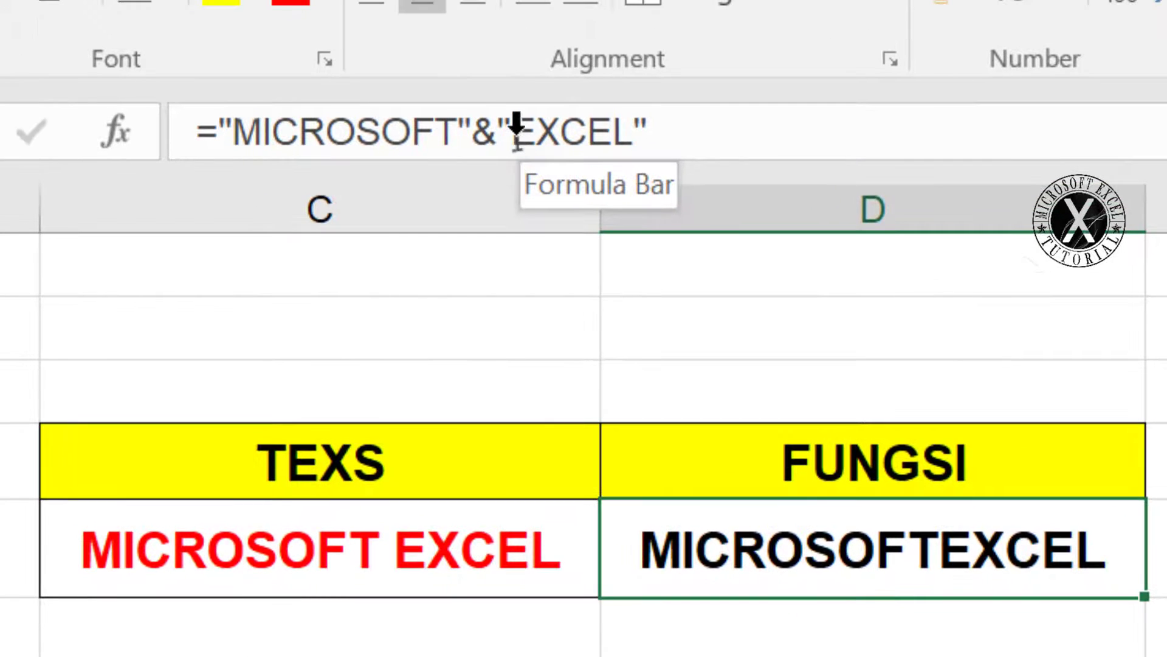
- Add a space before EXCEL in the D5 formula so it reads ="MICROSOFT"&" EXCEL"
click(516, 124)
click(516, 125)
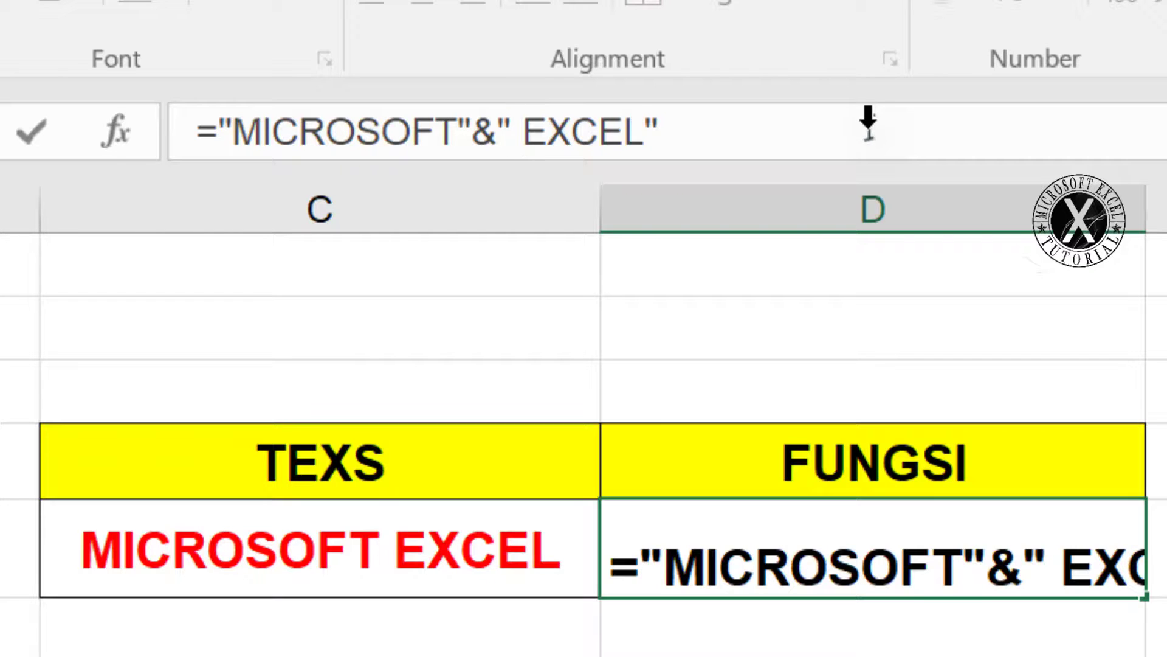
key(Return)
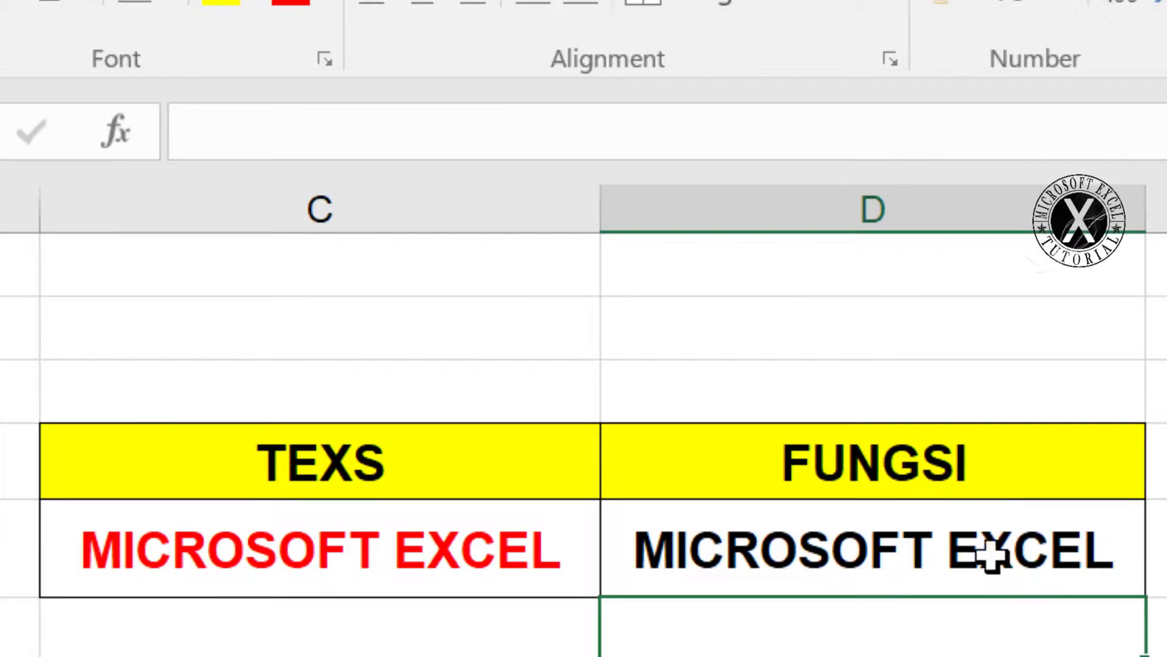
- Change the joined words in cell D5 so the formula reads ="Belajar"&" Excel", and compare the result with cell C5
click(927, 549)
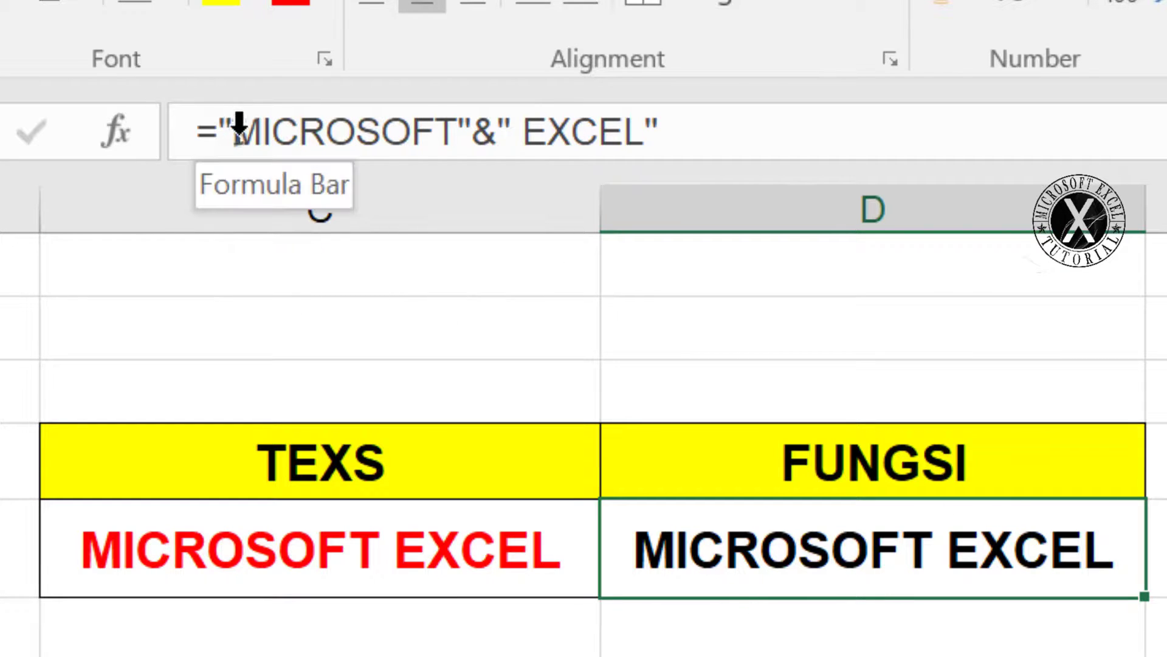
drag(237, 130, 519, 129)
text(Belajar"&" E)
text(xcel)
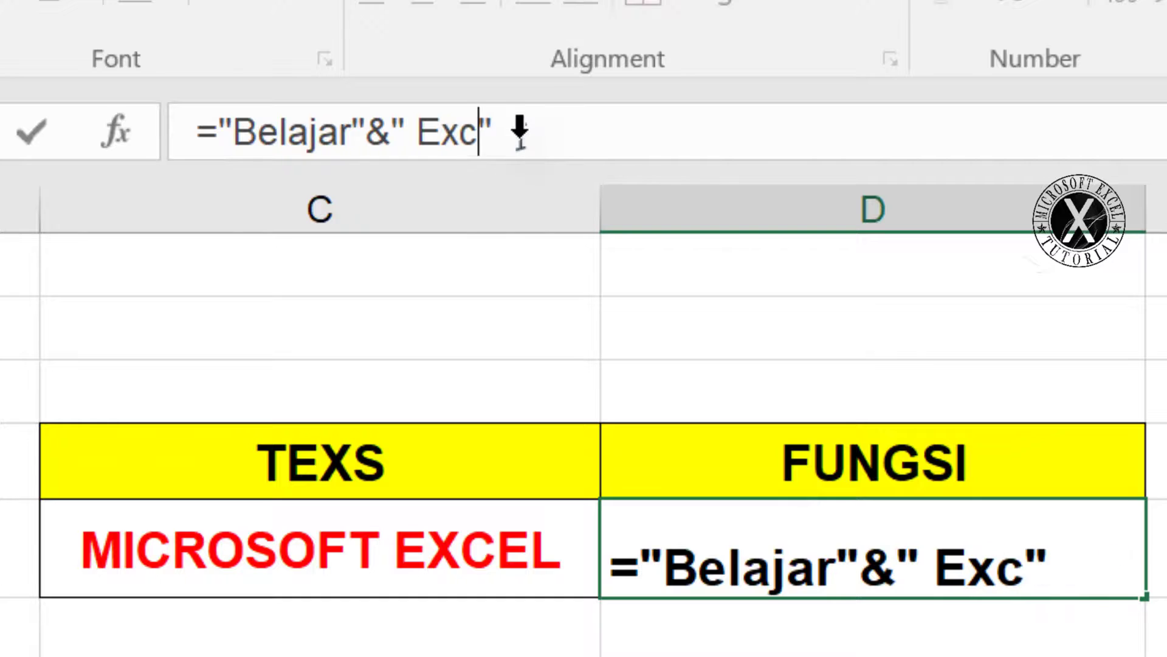
key(Return)
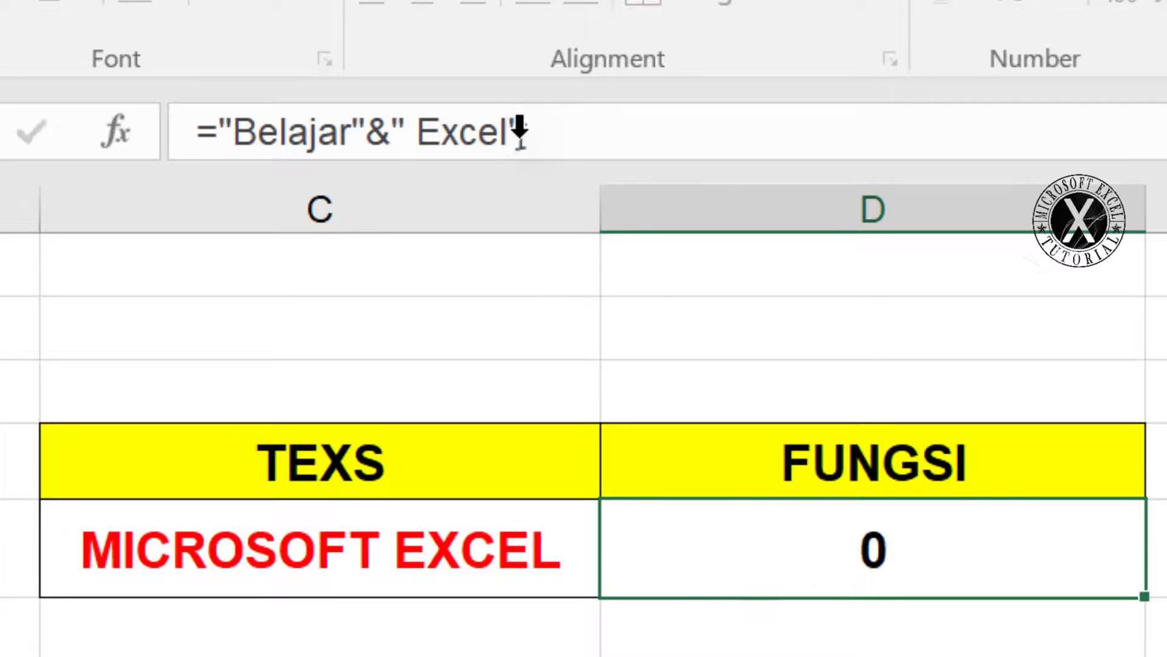
click(465, 547)
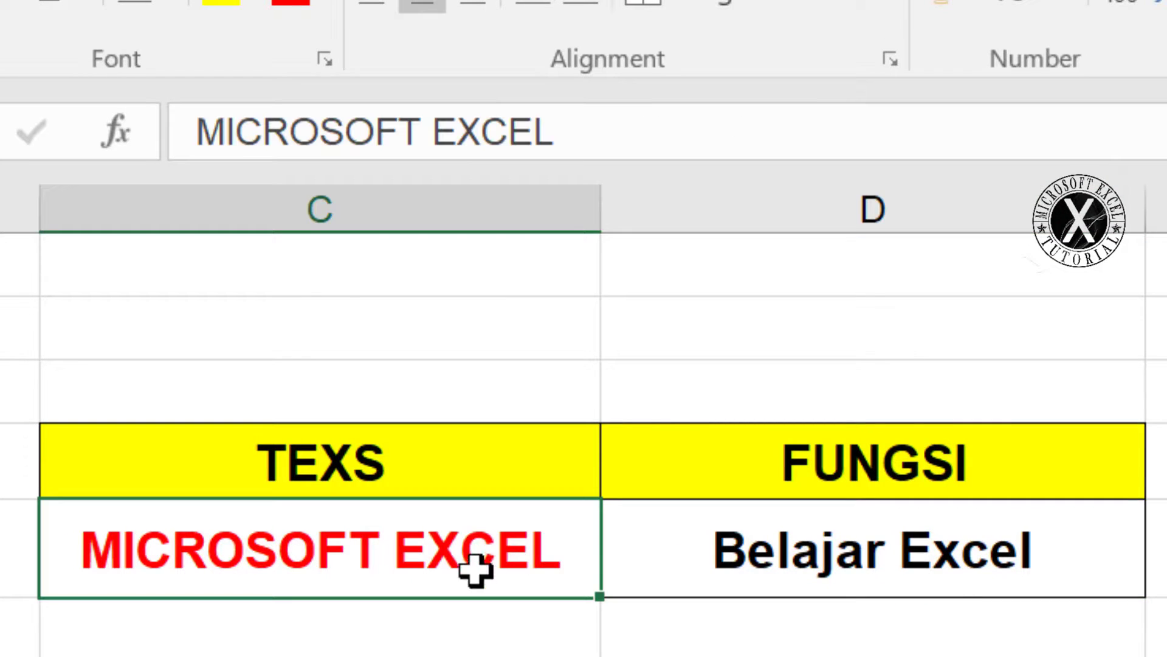
click(955, 546)
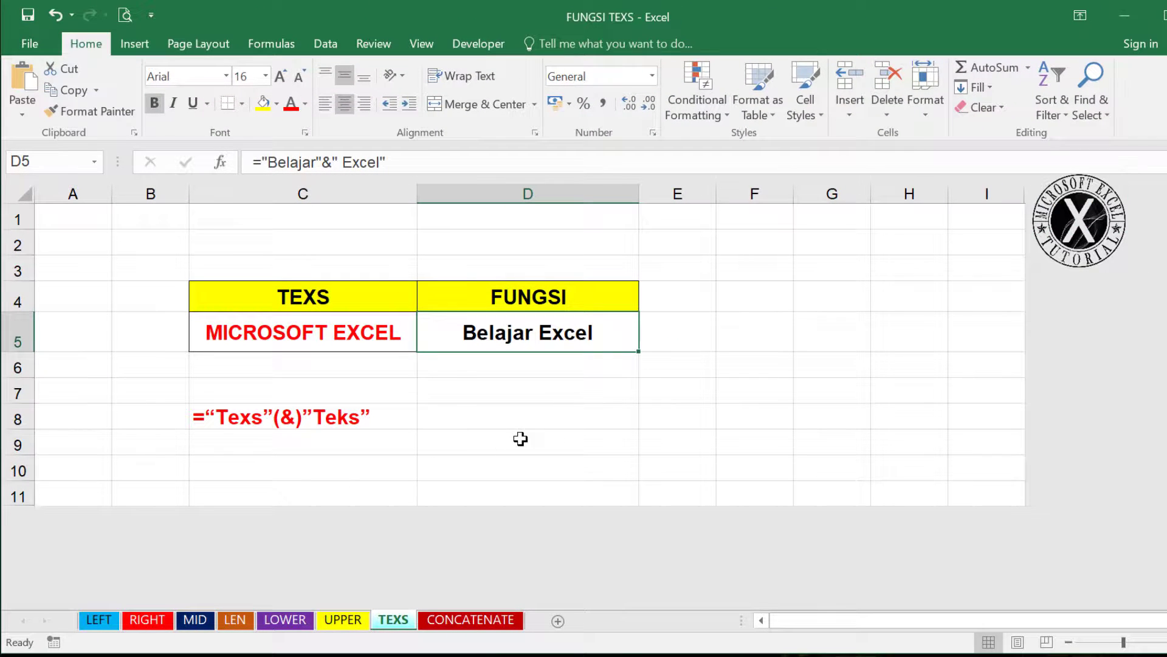
- On the CONCATENATE sheet, enter the formula =CONCATENATE(C5;D5) in cell E5 to join the TEXS 1 and TEXS 2 words
click(471, 620)
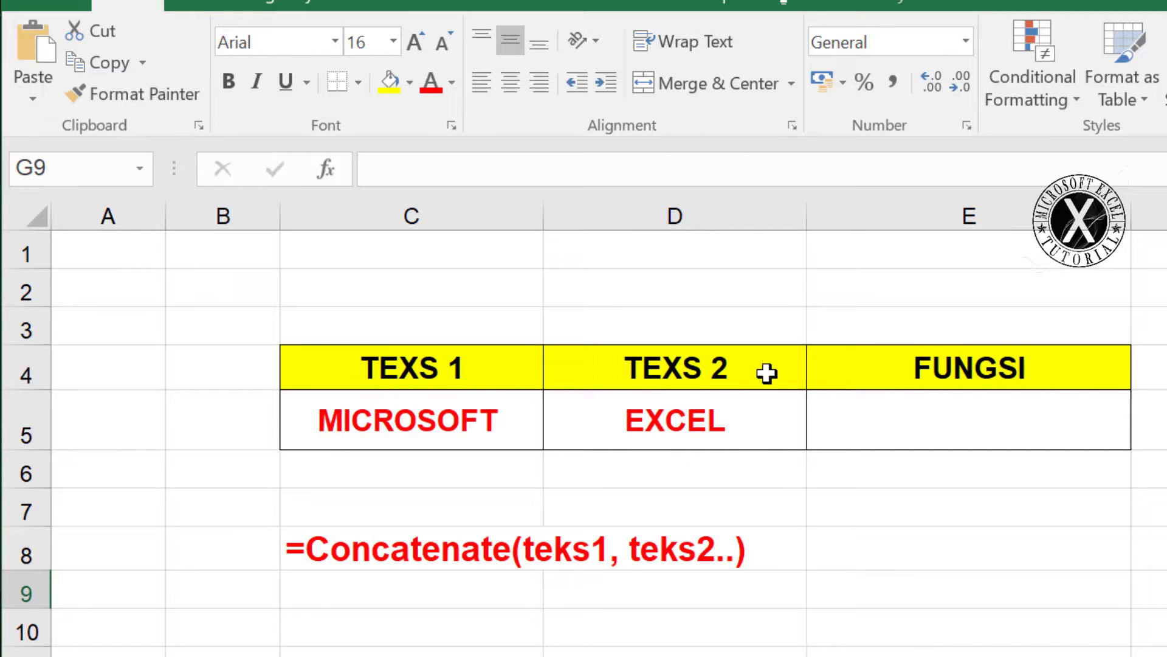
click(946, 422)
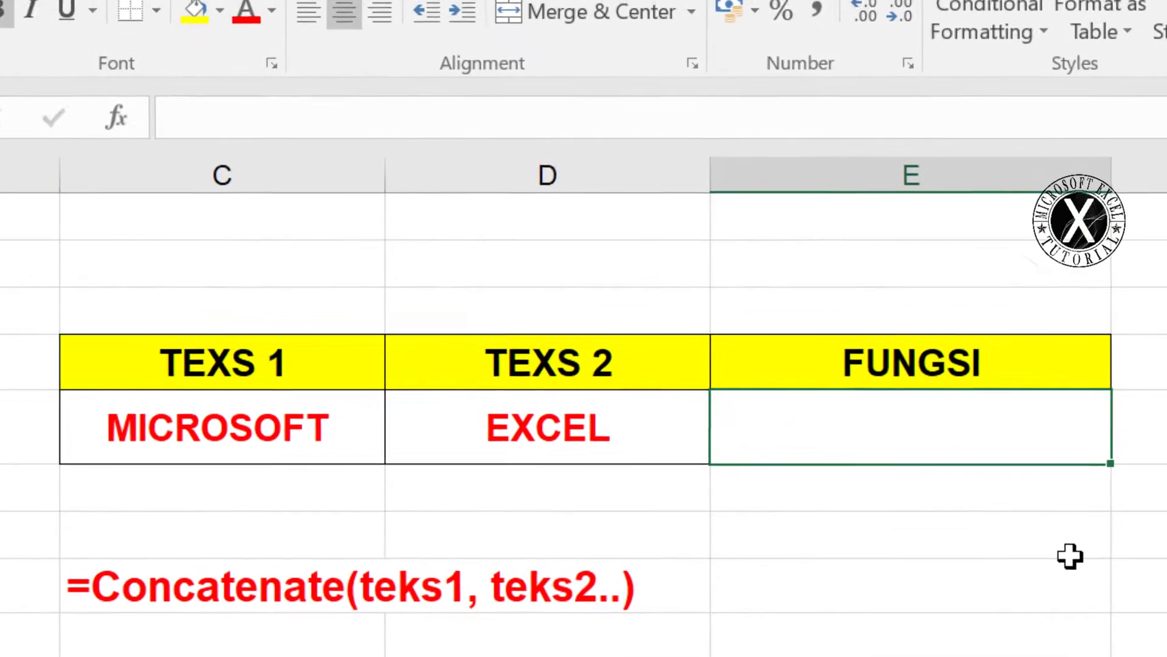
text(=)
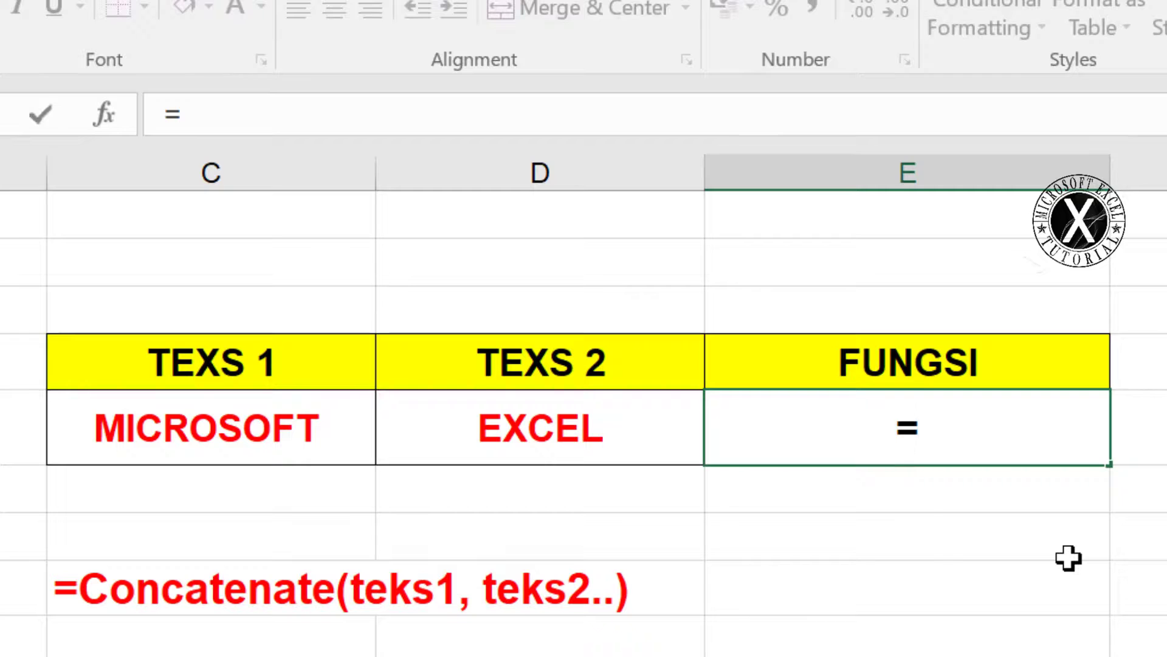
text(concatenate)
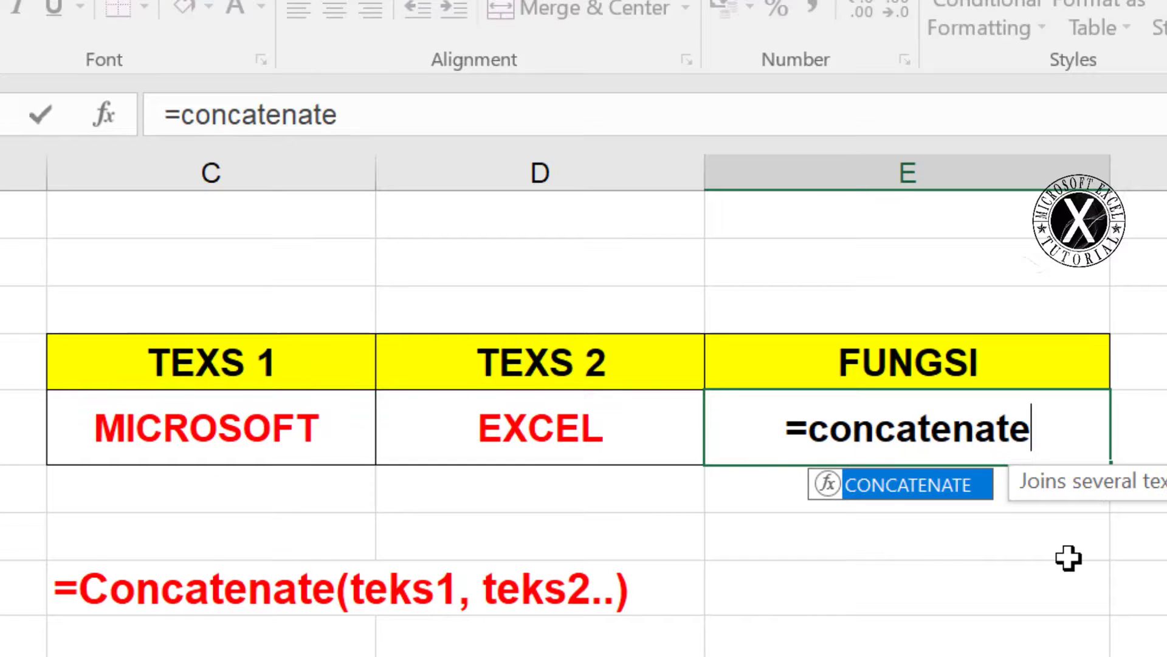
text(()
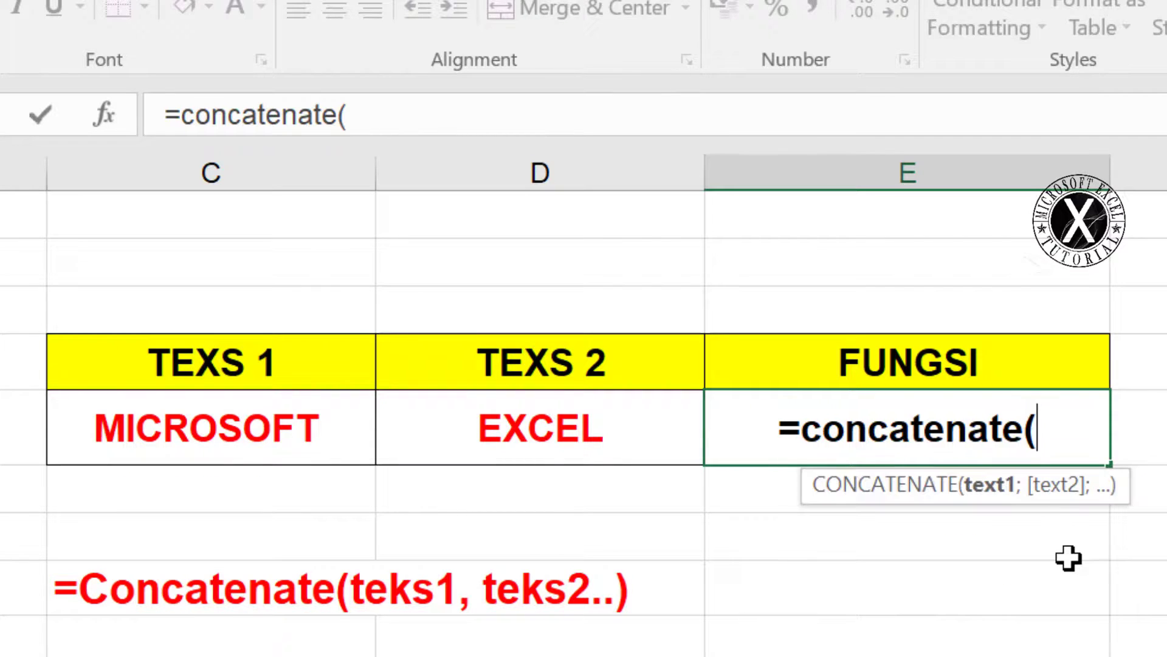
click(227, 430)
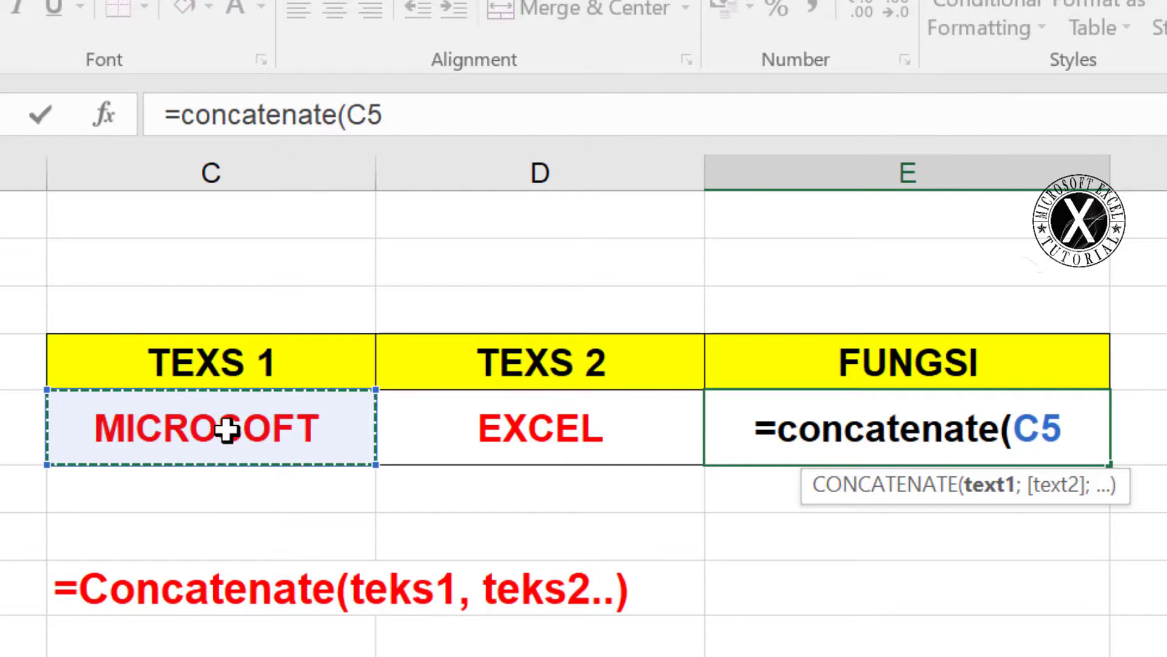
text(;)
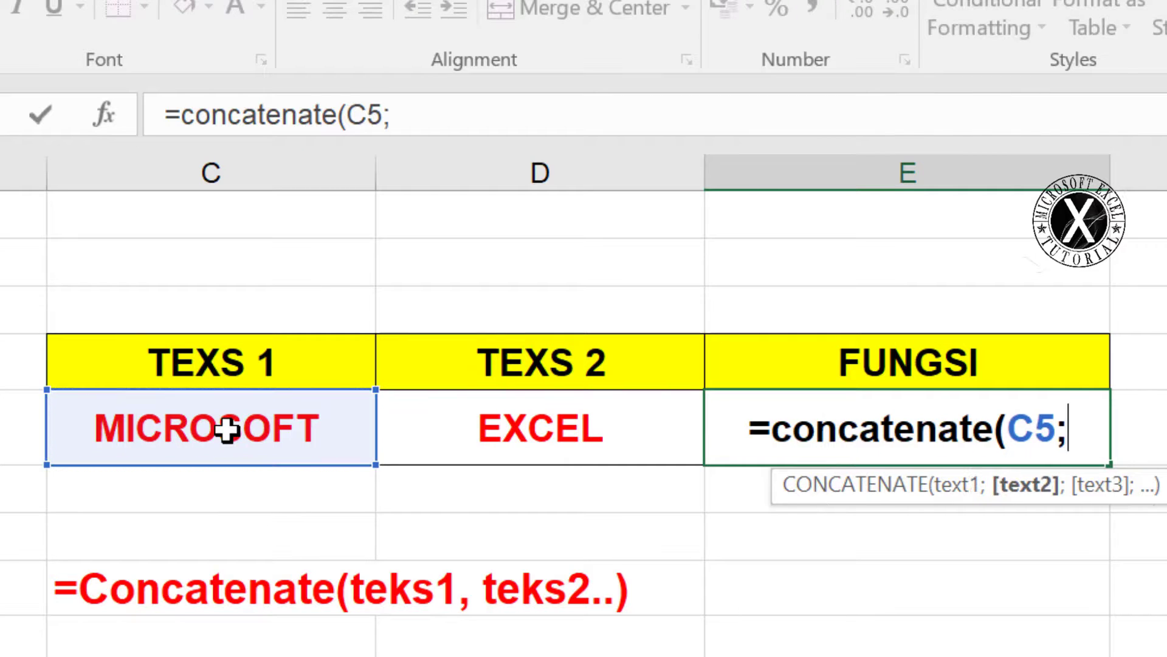
click(542, 429)
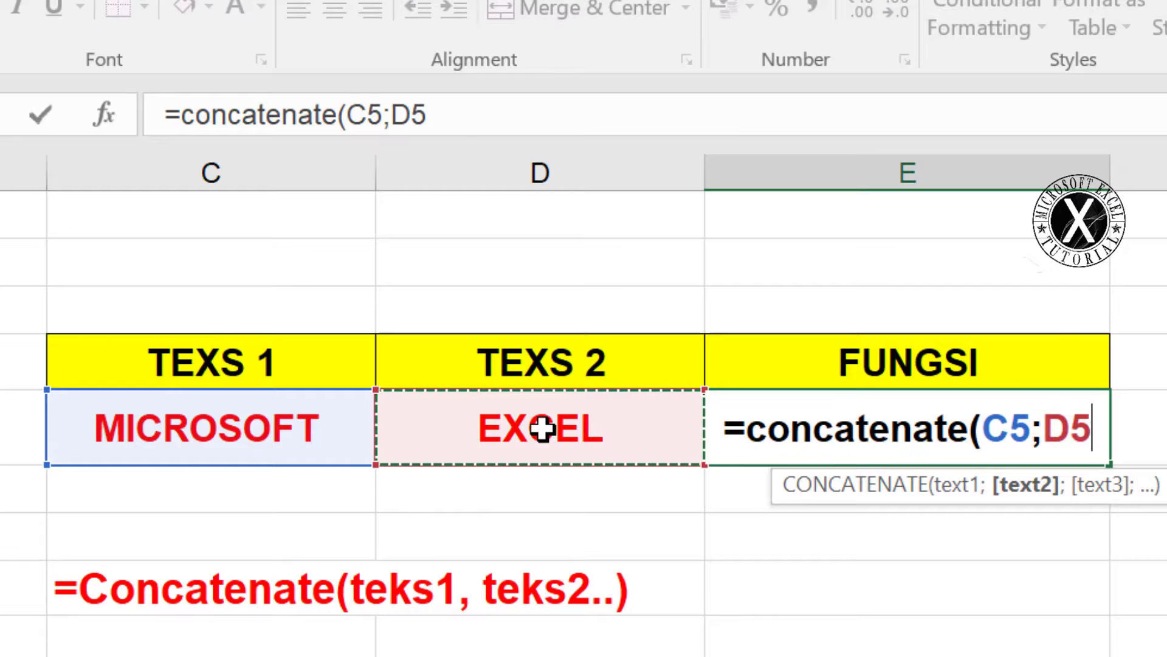
key(Return)
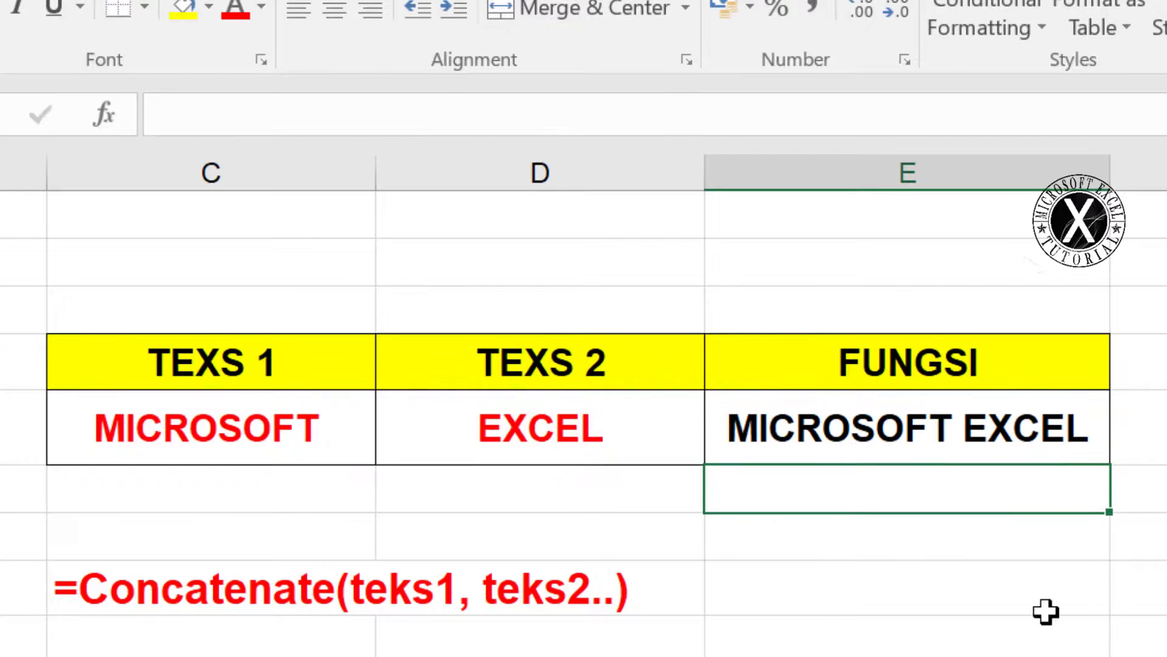
click(156, 429)
click(857, 438)
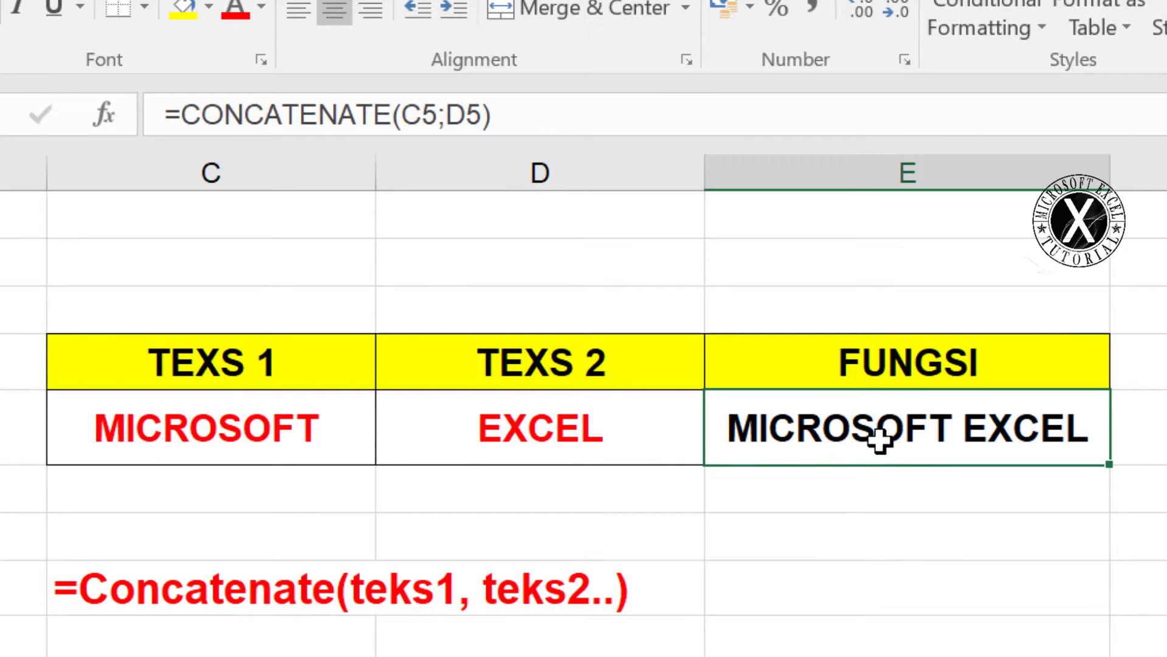
- Replace the TEXS 1 word in cell C5 with TUTORIAL and check the joined text in cell E5
click(197, 435)
click(468, 441)
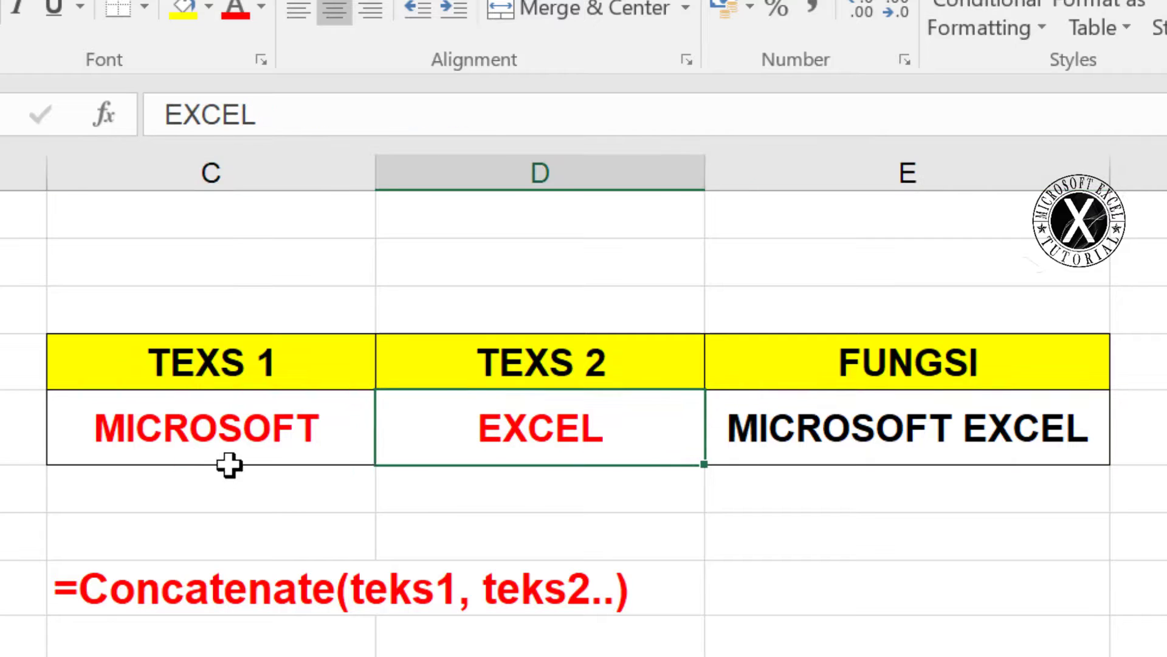
click(187, 425)
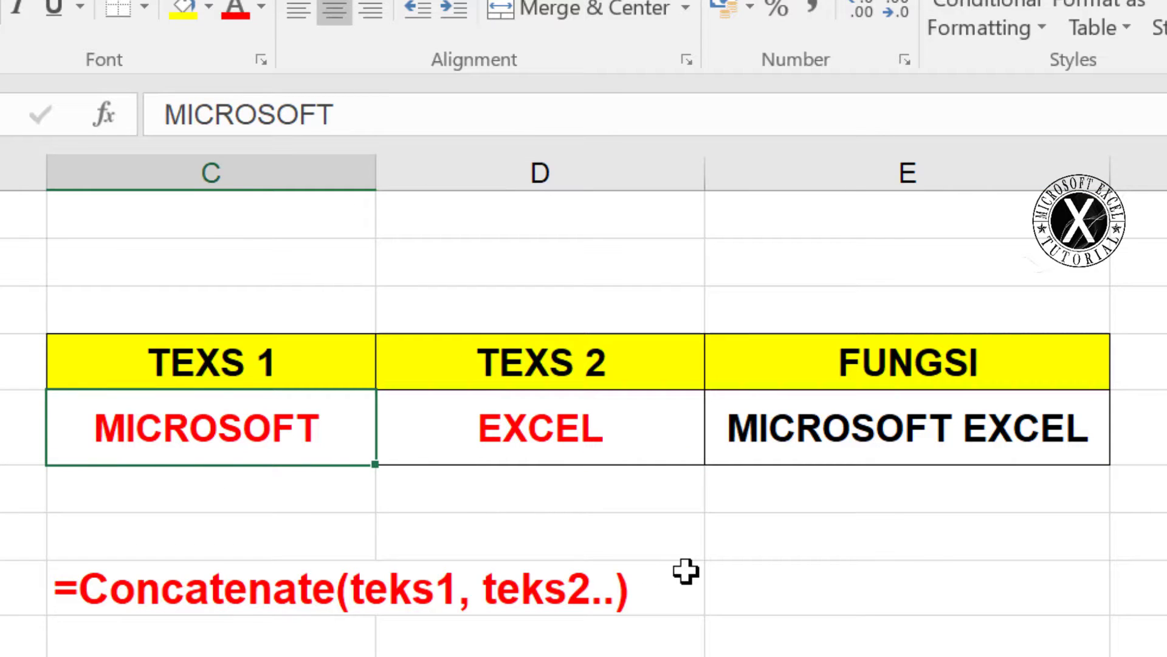
text(T)
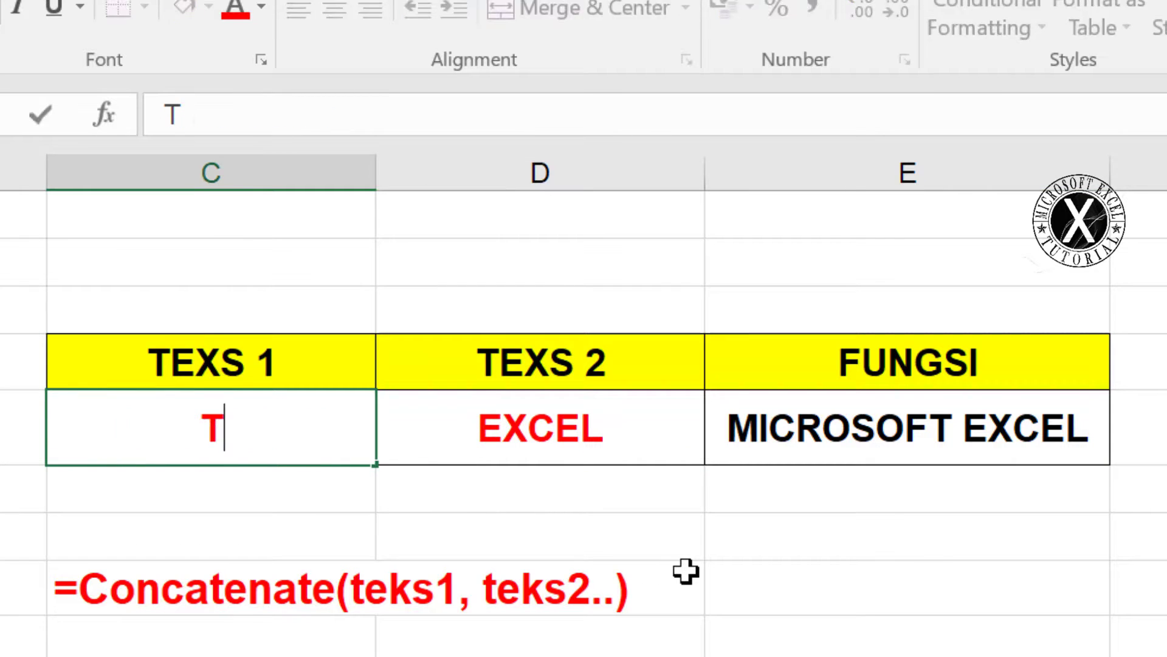
text(UTORIAL)
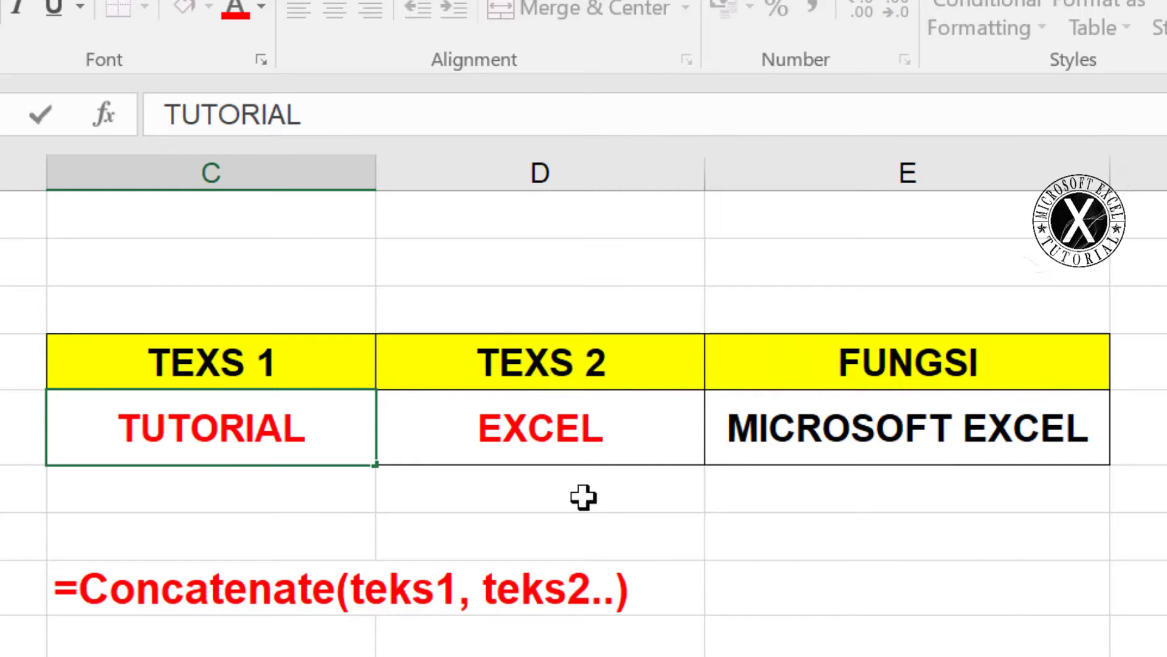
key(Return)
click(832, 501)
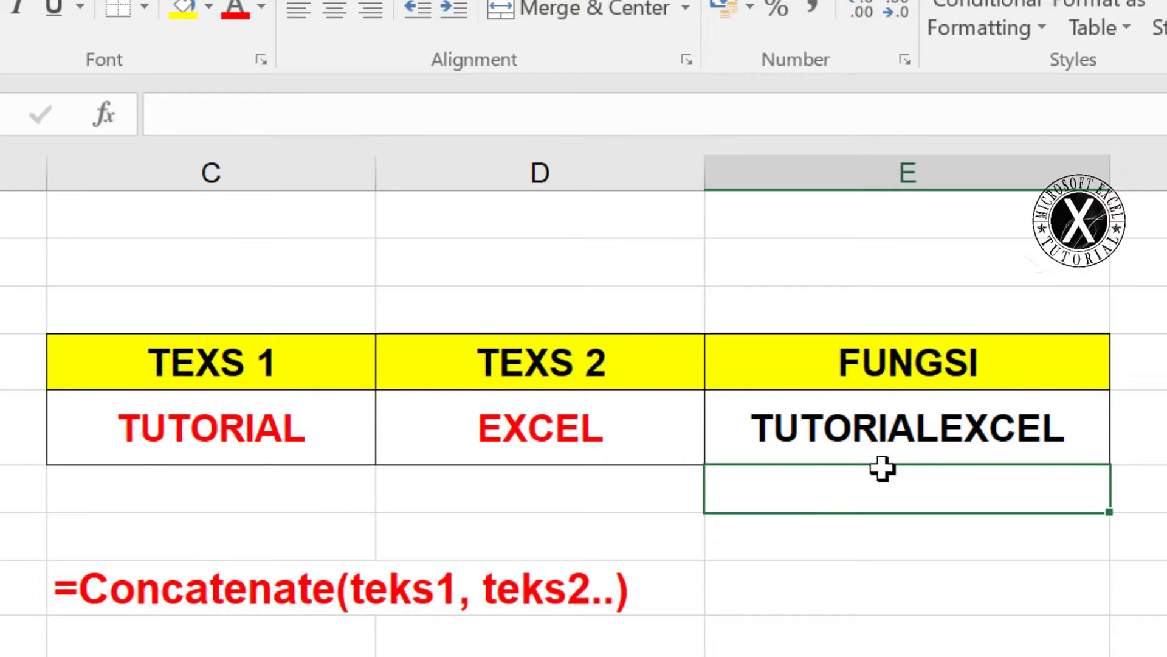
click(894, 425)
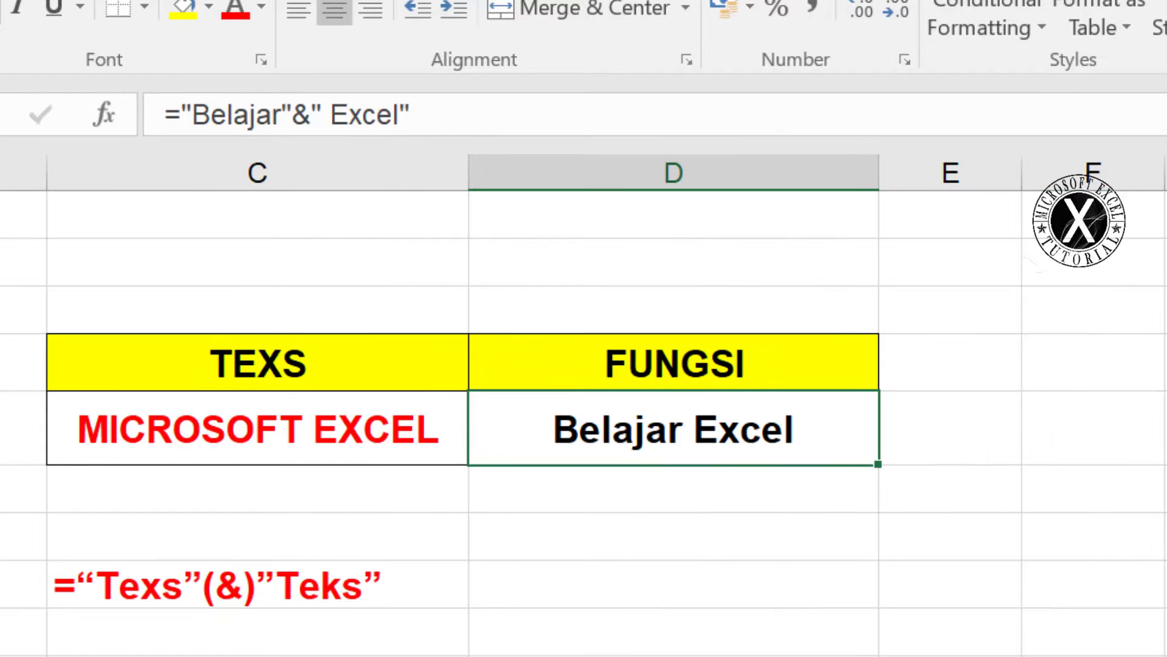